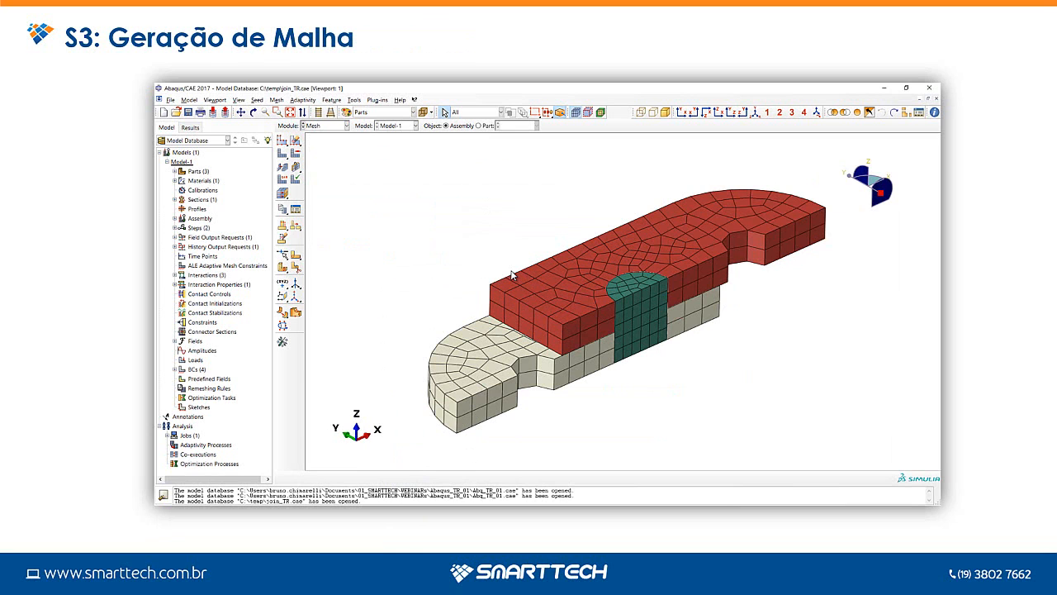
Switch to the Abaqus/CAE window containing the 02.cae plate-and-pin assembly.
key("super")
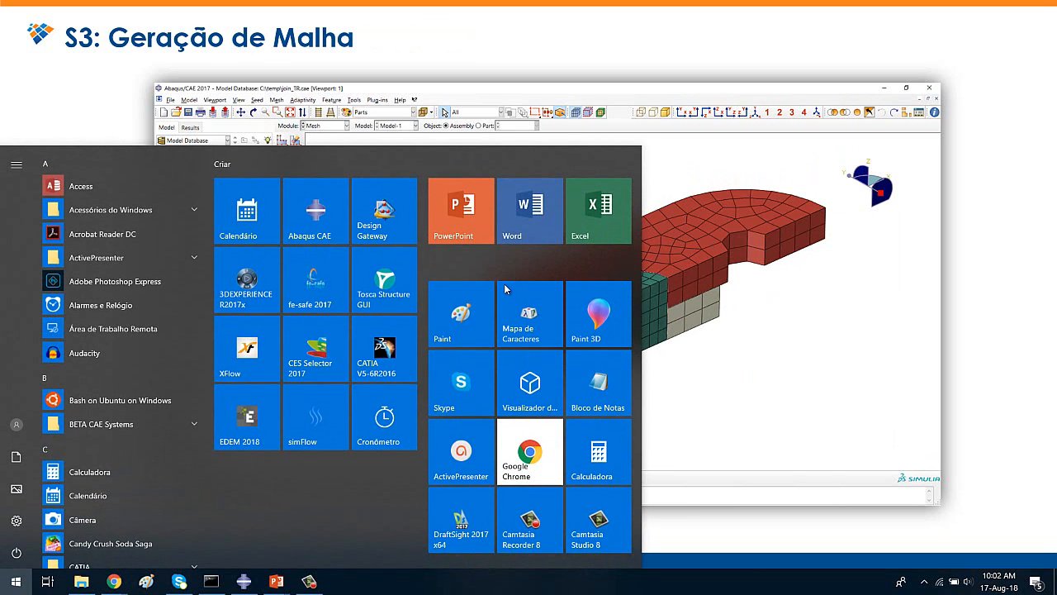
left_click(238, 583)
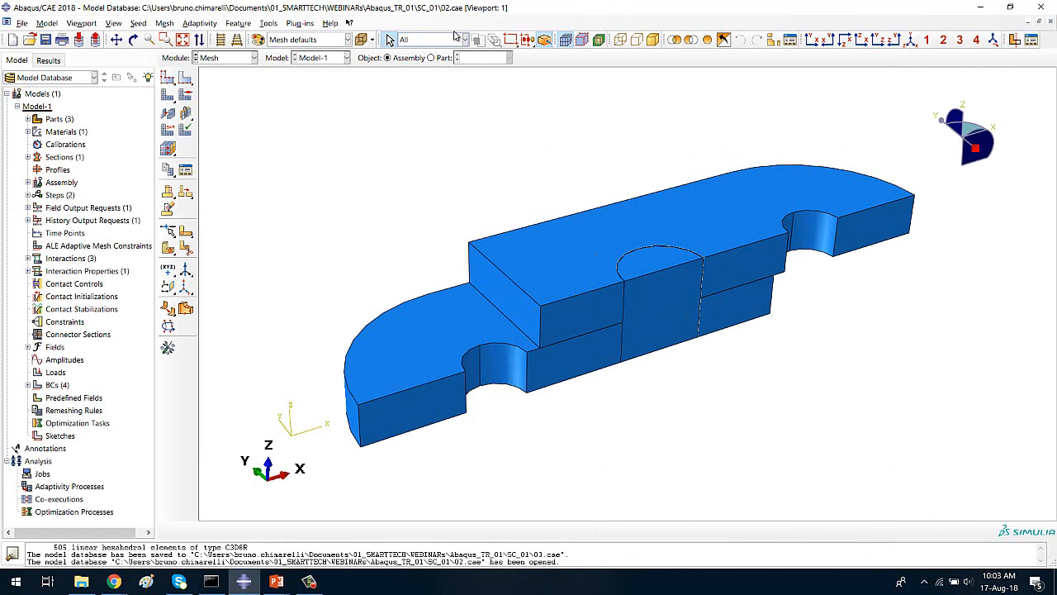
left_click_drag(627, 352, 686, 367, "ctrl+alt")
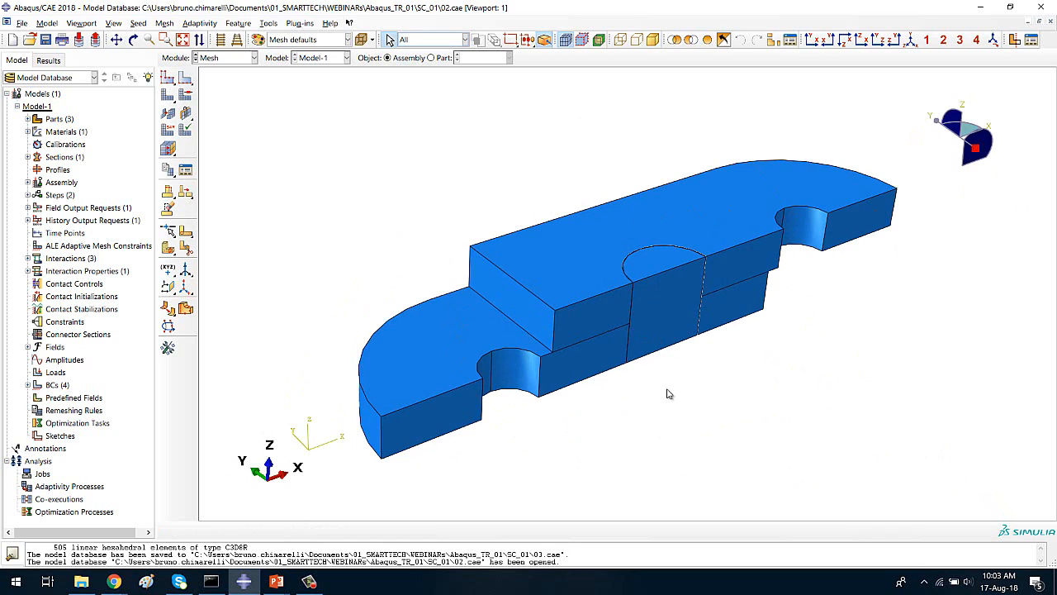
left_click_drag(678, 339, 652, 389, "ctrl+alt")
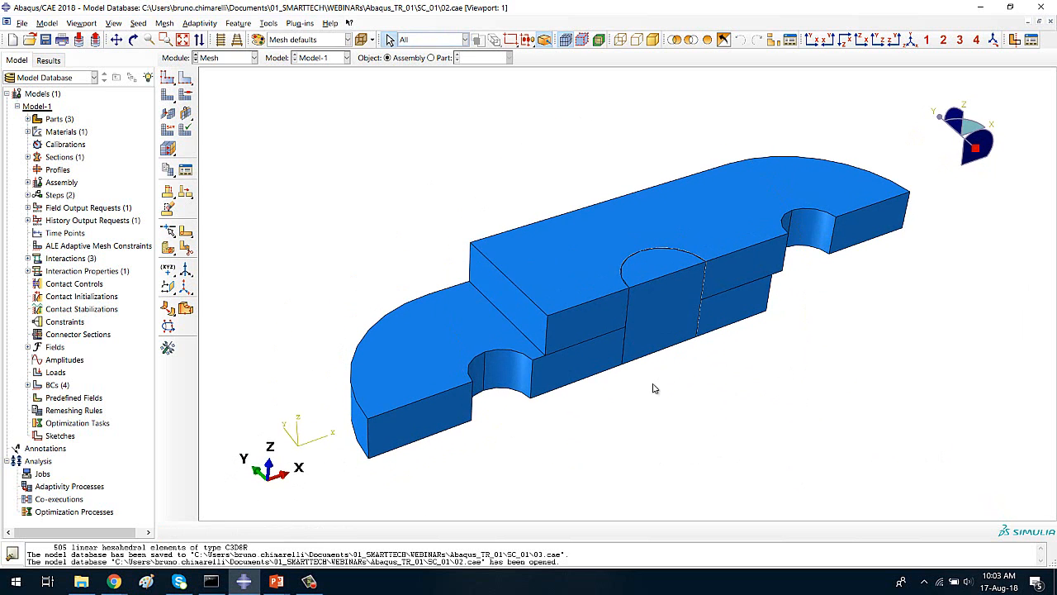
Review the existing analysis steps in the Step module and the procedure types offered for a new step.
left_click(234, 59)
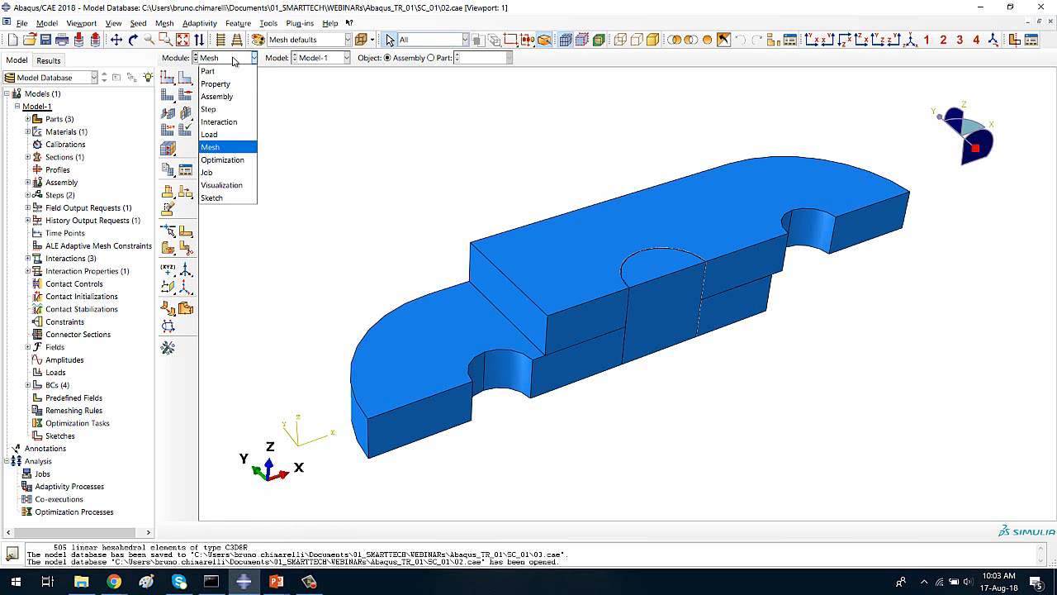
left_click(234, 111)
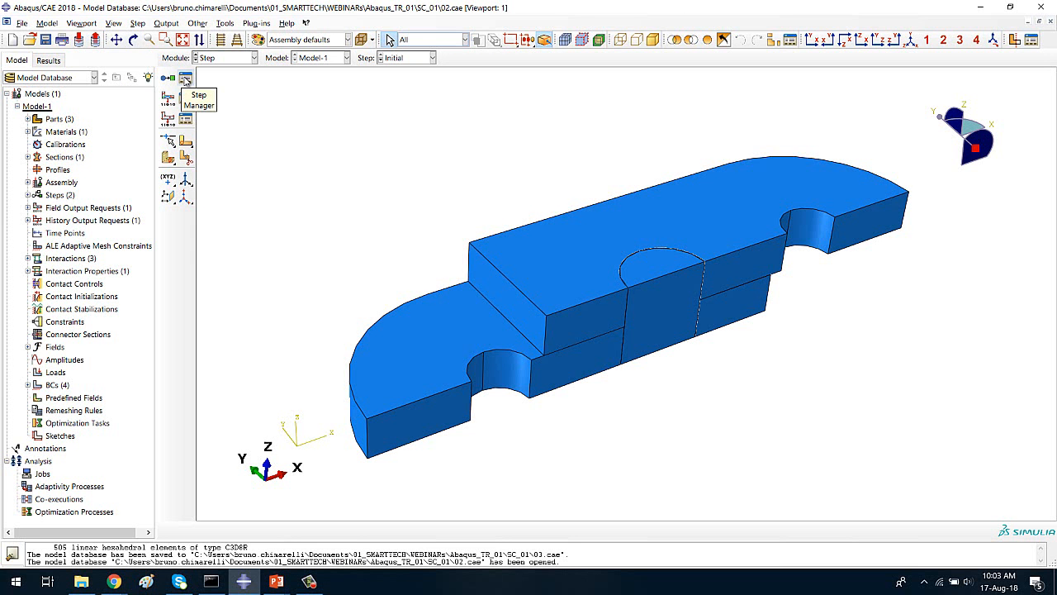
left_click(186, 78)
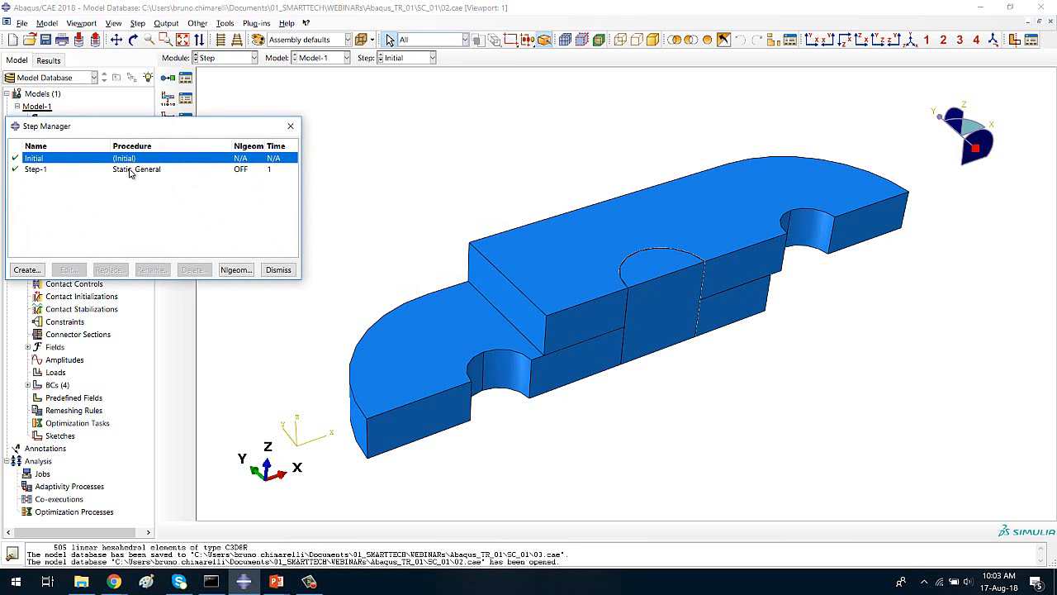
left_click_drag(199, 130, 382, 91)
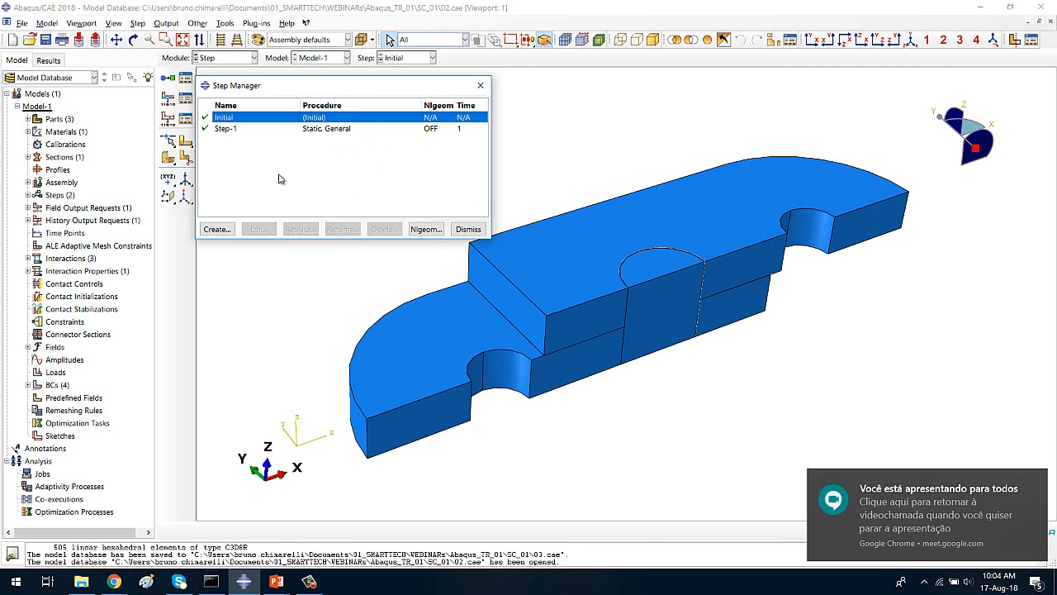
left_click(234, 131)
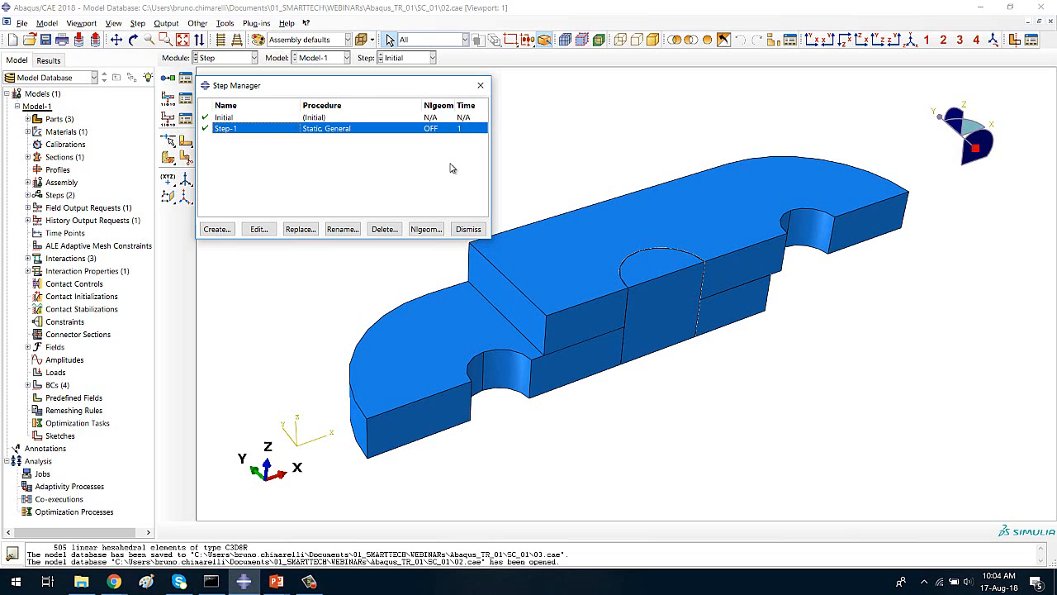
left_click(473, 230)
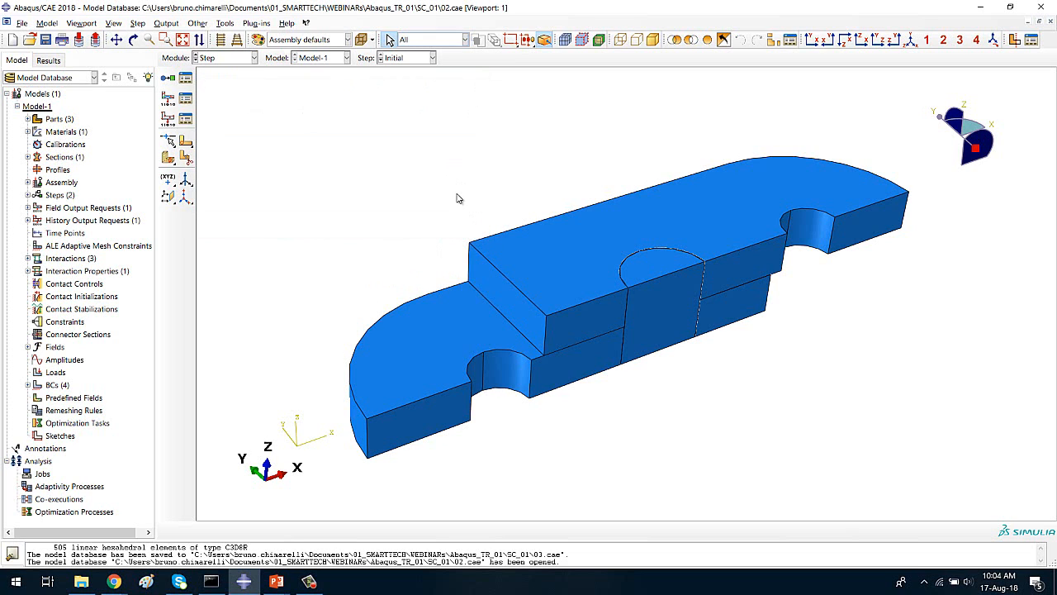
left_click(166, 79)
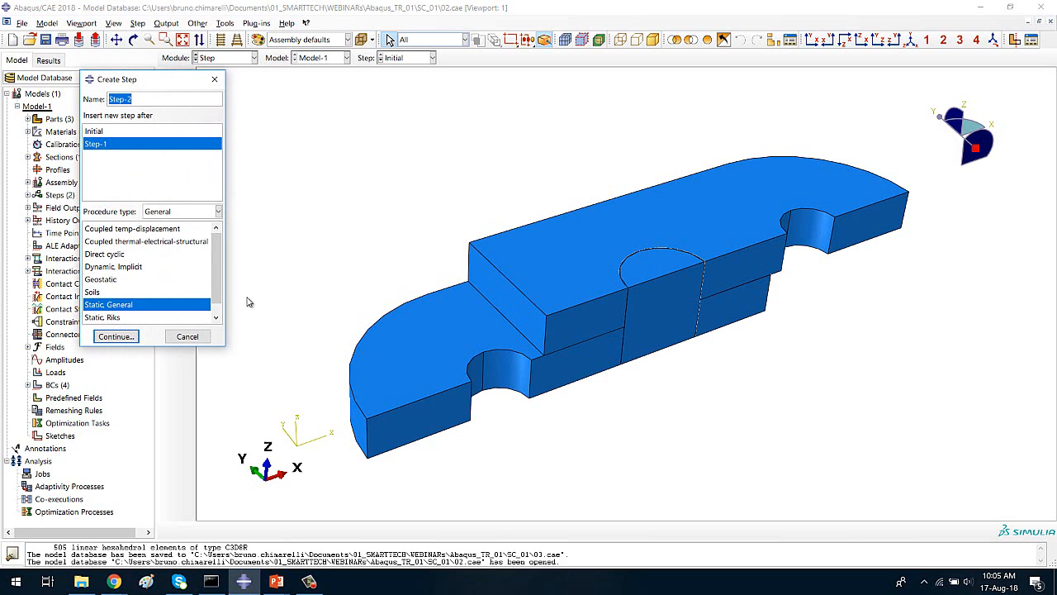
left_click(187, 336)
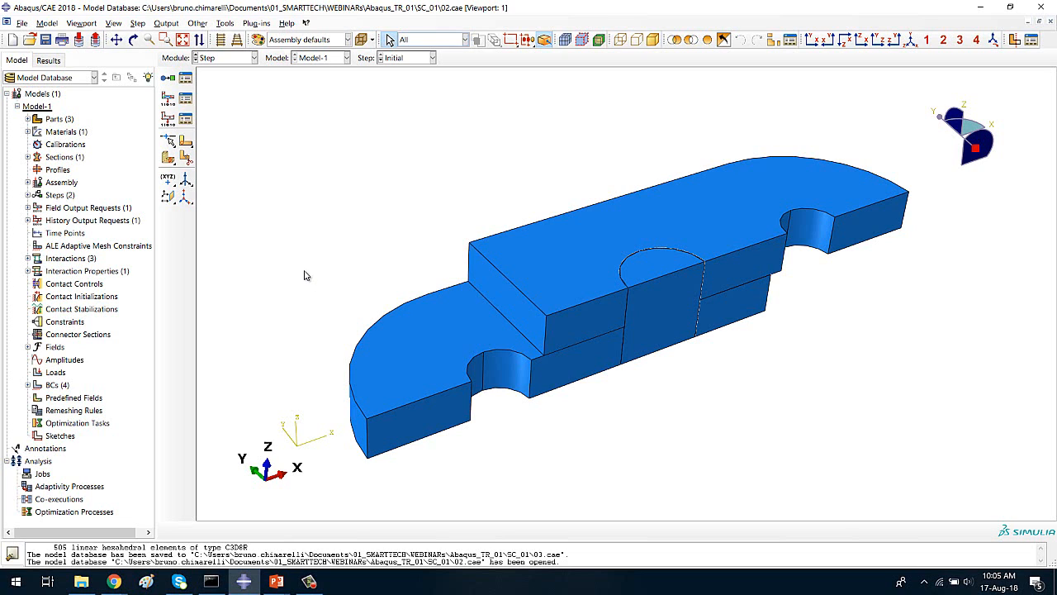
Switch to the Mesh module and set the PIN part as the object for meshing.
left_click(235, 59)
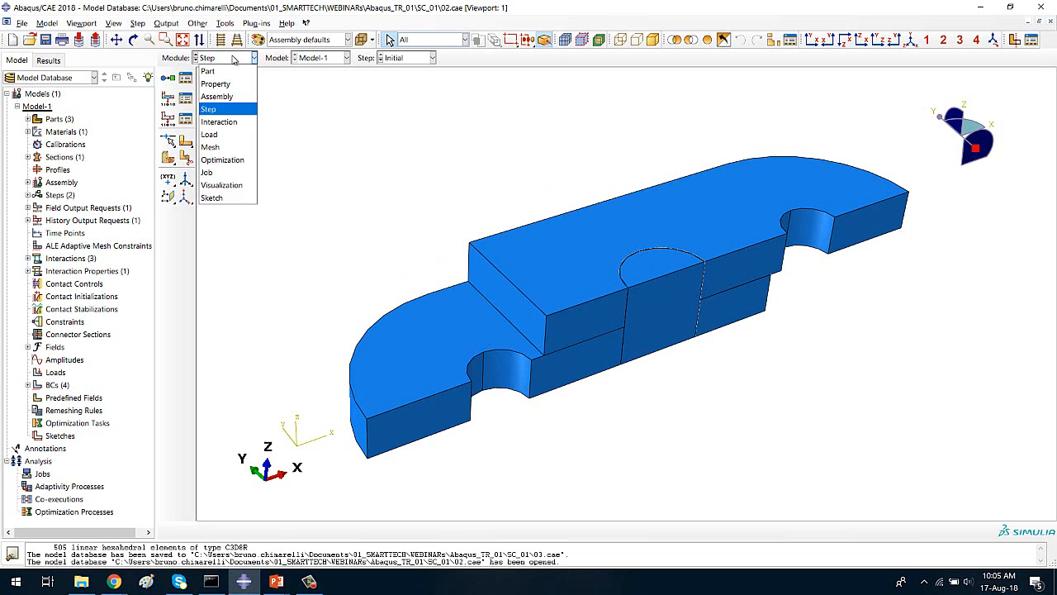
left_click(228, 149)
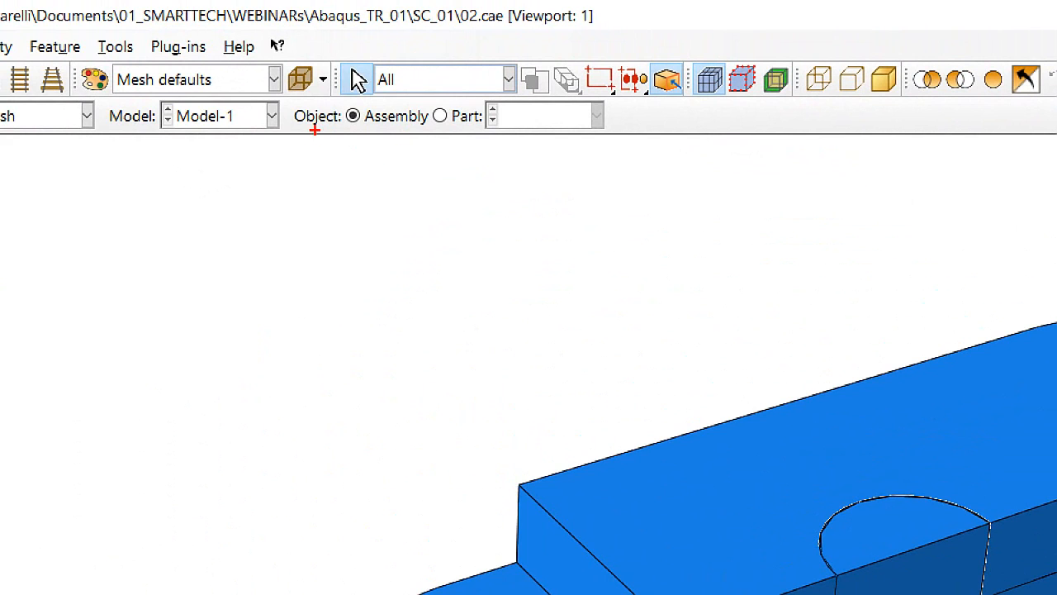
mouse_move(383, 122)
left_mouse_down()
mouse_move(425, 175)
mouse_move(470, 121)
mouse_move(484, 135)
left_mouse_up()
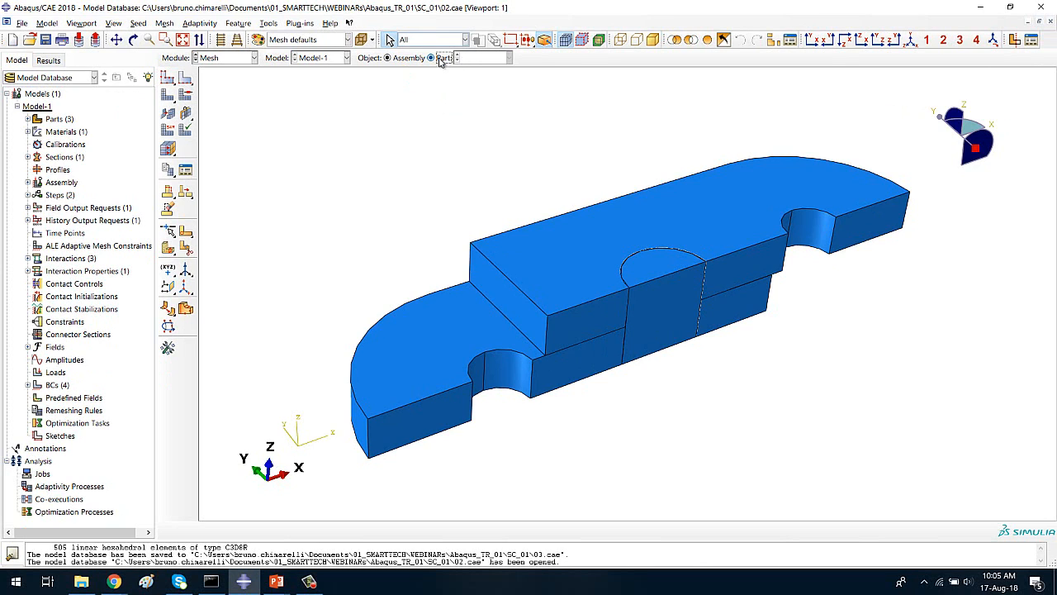
left_click(444, 59)
left_click(482, 59)
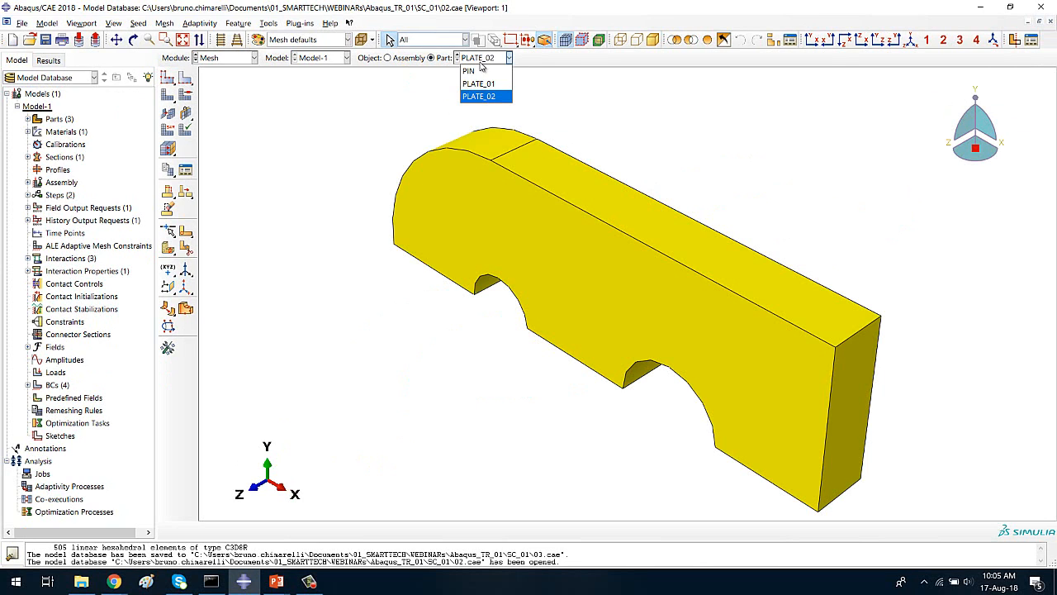
left_click(483, 71)
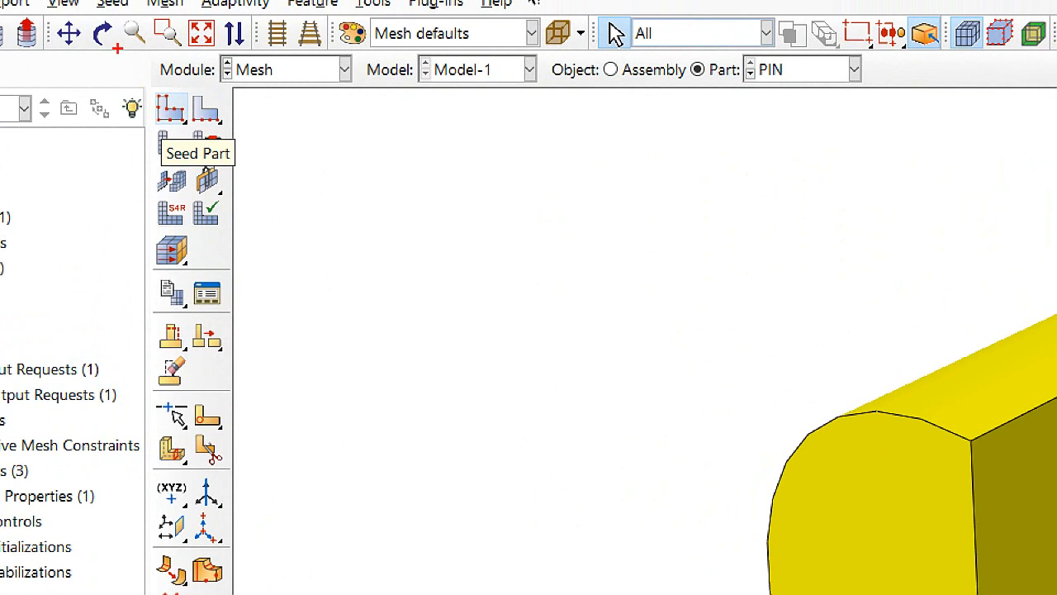
Seed the PIN part with an approximate global size of 2, keeping the default curvature and minimum size controls.
left_click_drag(117, 48, 175, 86)
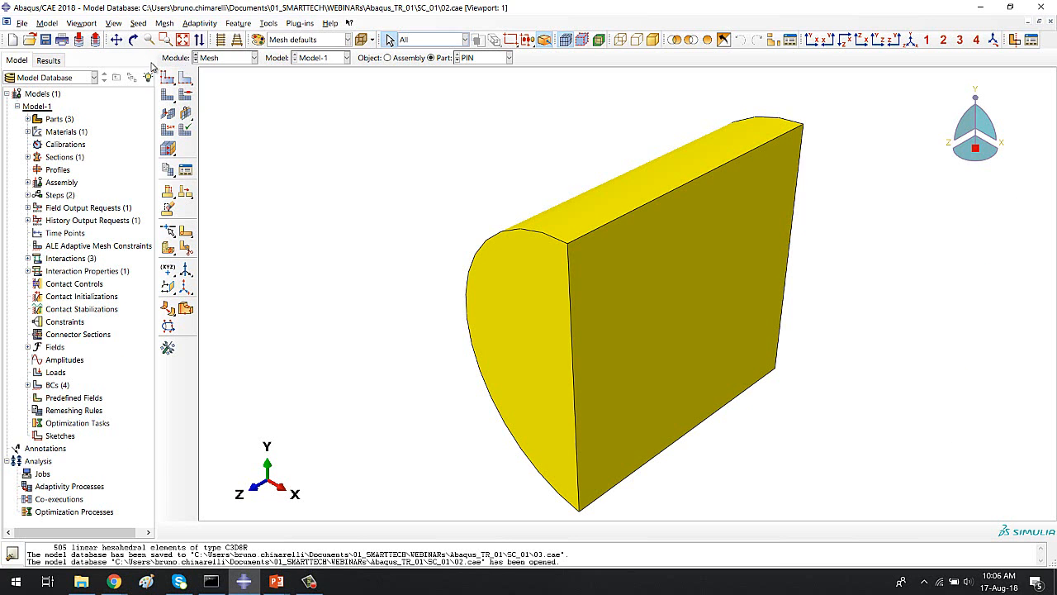
left_click(170, 108)
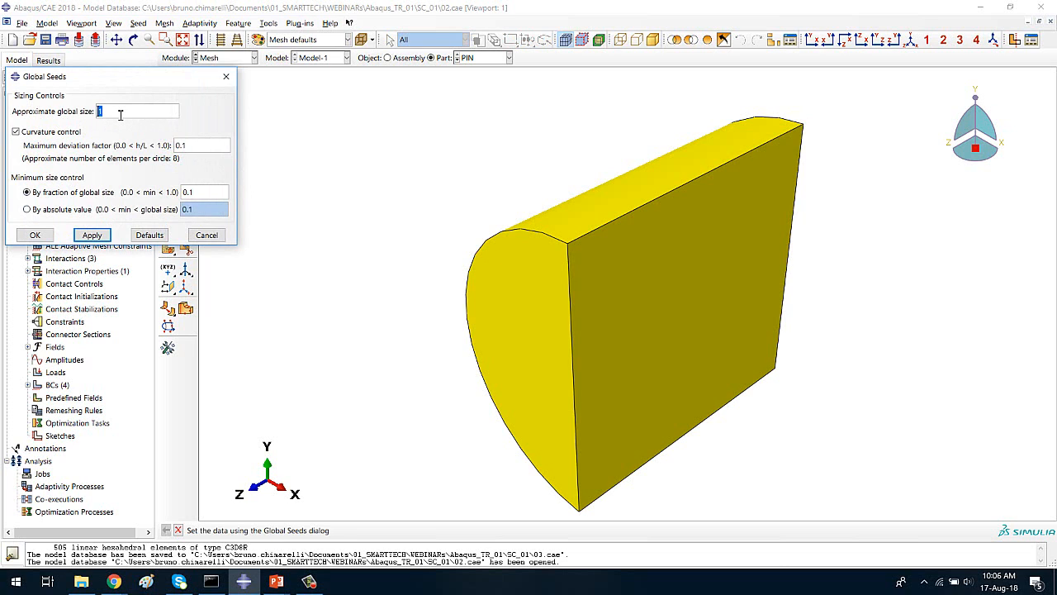
type("2")
left_click_drag(124, 115, 72, 112)
left_click(93, 235)
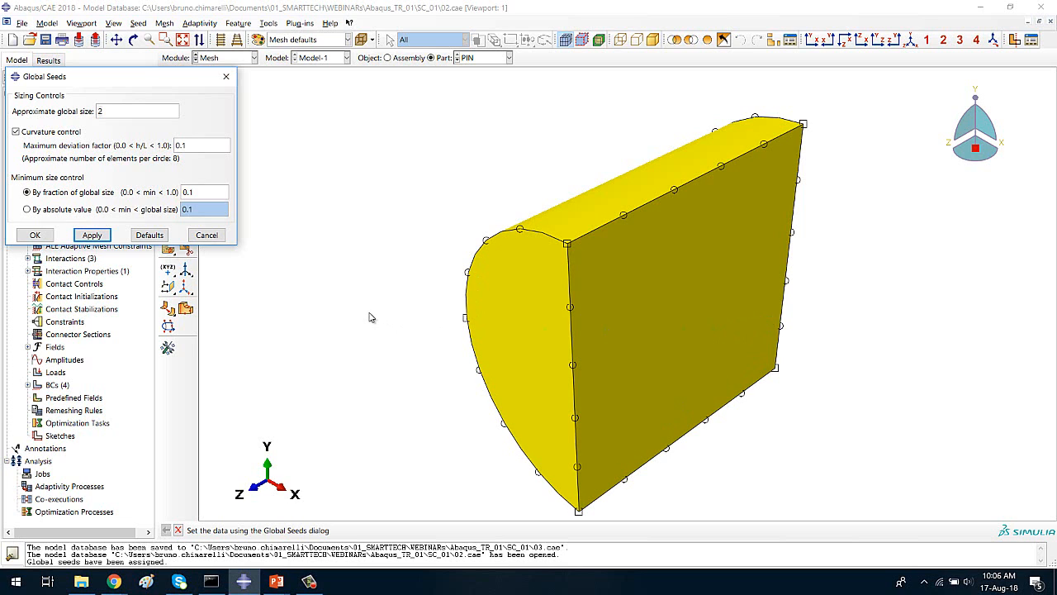
left_click(36, 237)
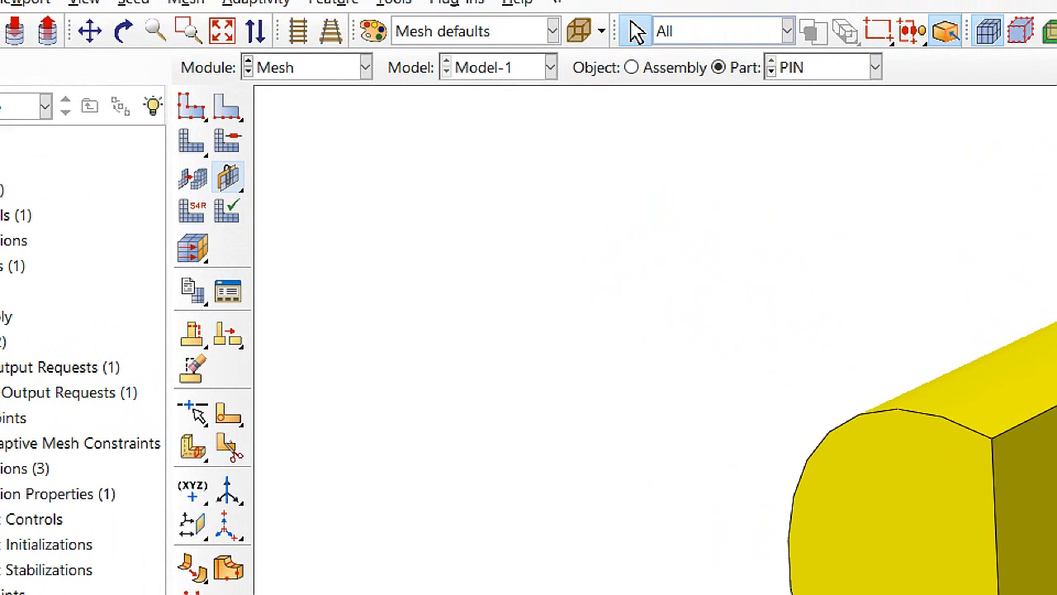
Generate the mesh on the whole PIN part.
left_click_drag(122, 77, 189, 141)
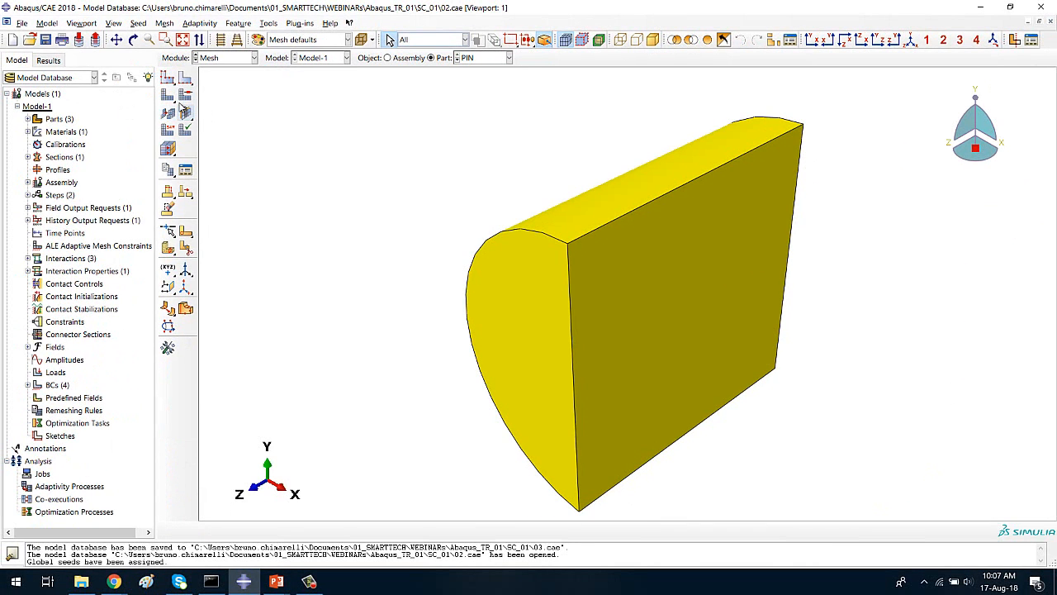
left_click(168, 95)
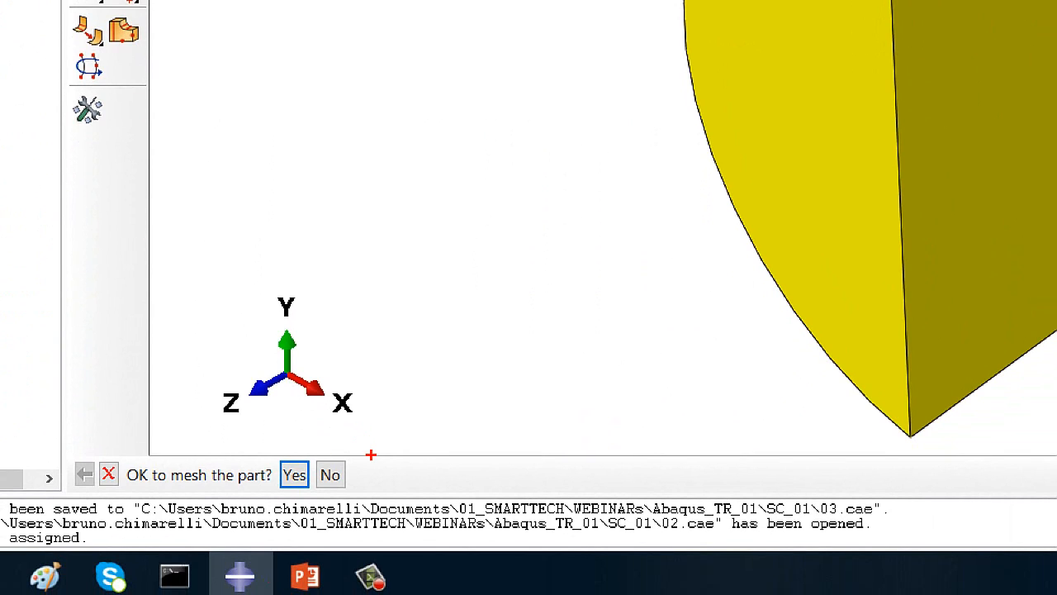
mouse_move(371, 453)
left_mouse_down()
mouse_move(87, 455)
mouse_move(347, 541)
mouse_move(367, 443)
left_mouse_up()
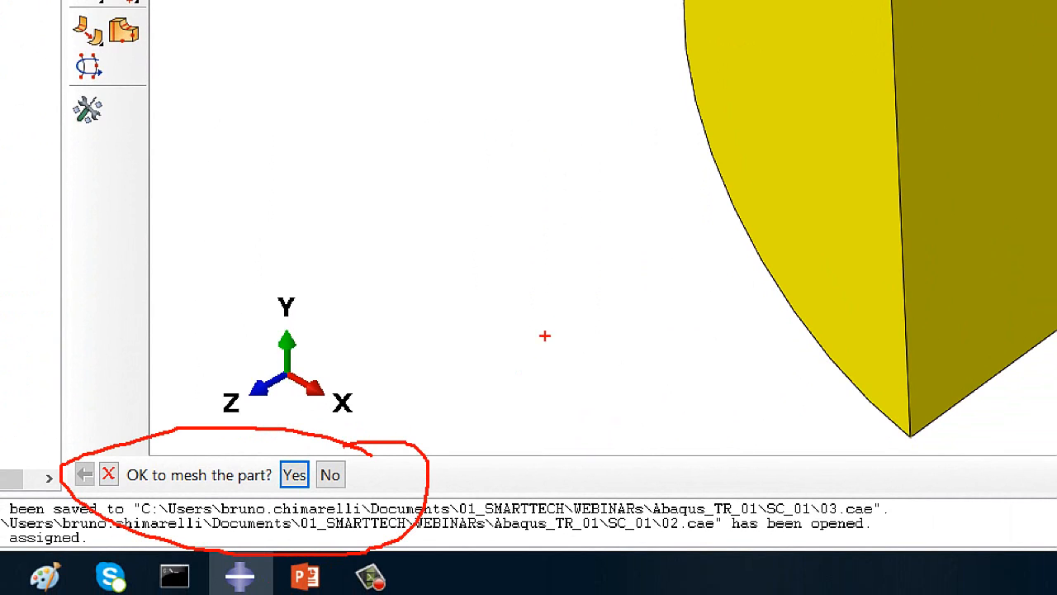
mouse_move(551, 327)
left_mouse_down()
mouse_move(417, 428)
mouse_move(459, 428)
left_mouse_up()
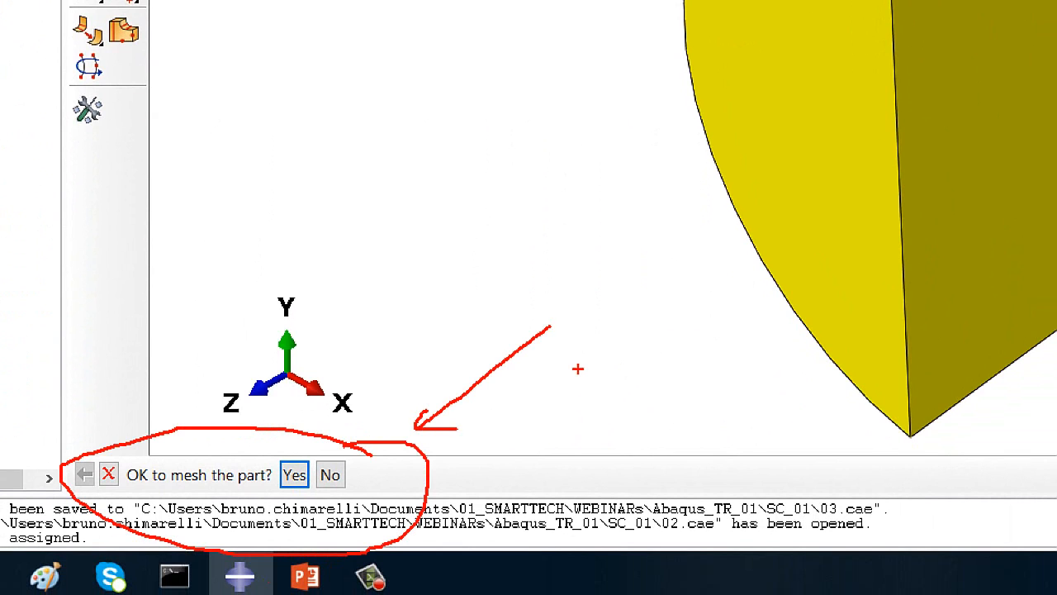
key("Escape")
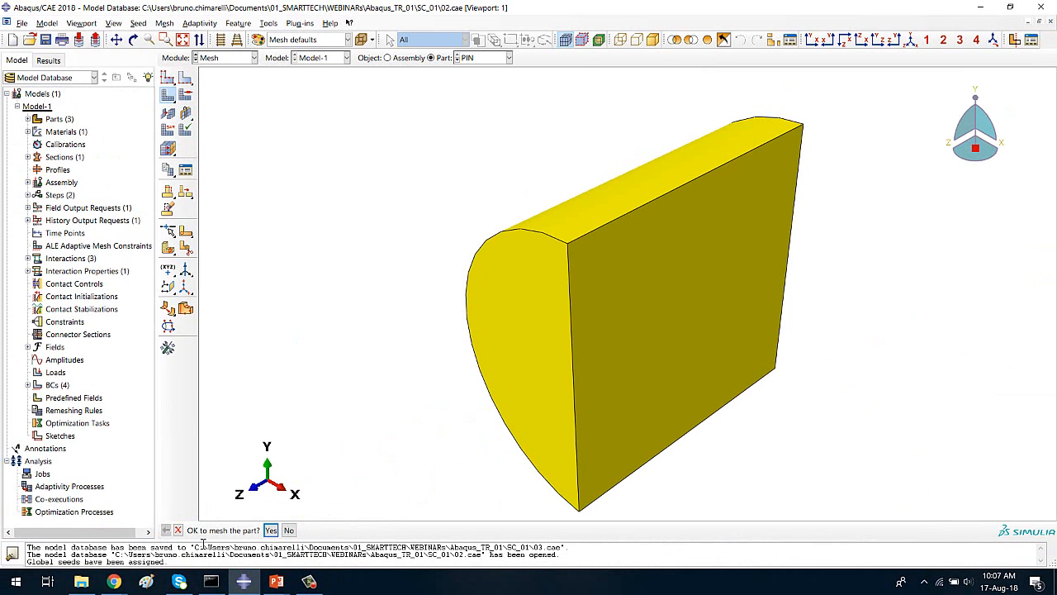
left_click(271, 531)
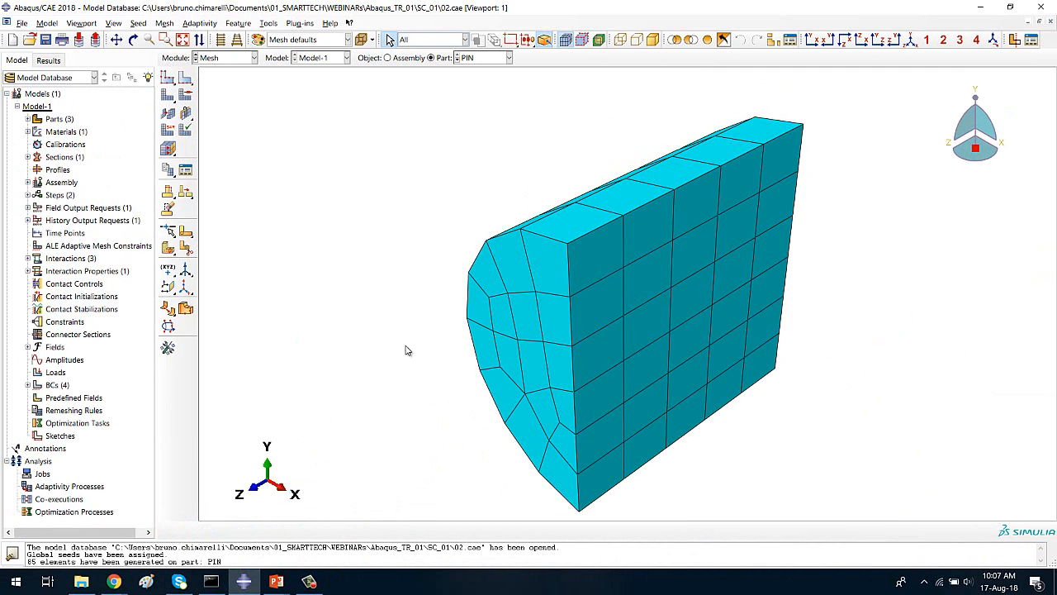
left_click(572, 371)
left_click(590, 351)
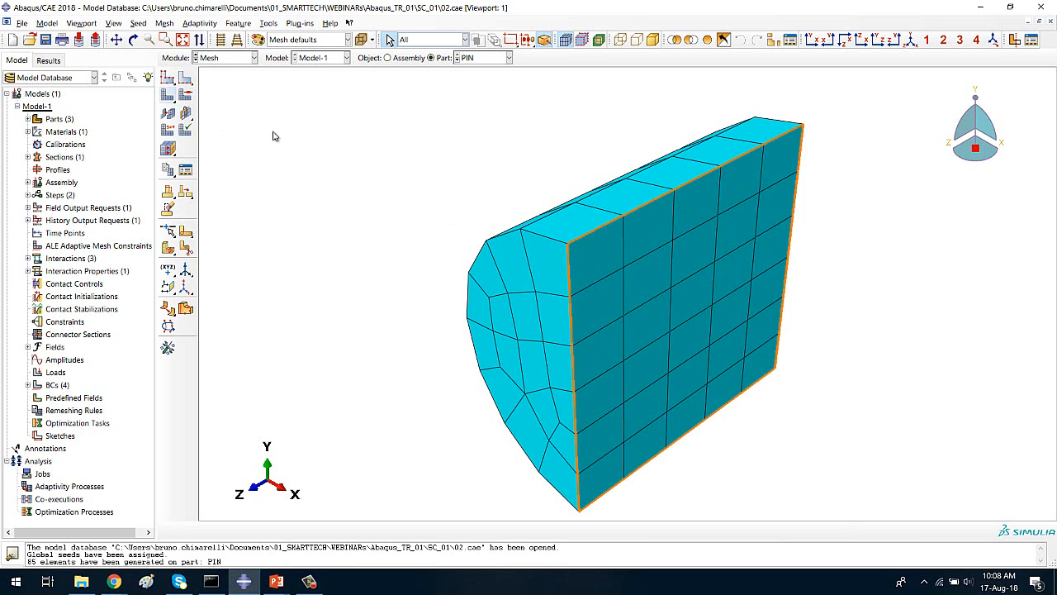
Query the mesh of the entire PIN part for its node count, element count and element type.
left_click(271, 23)
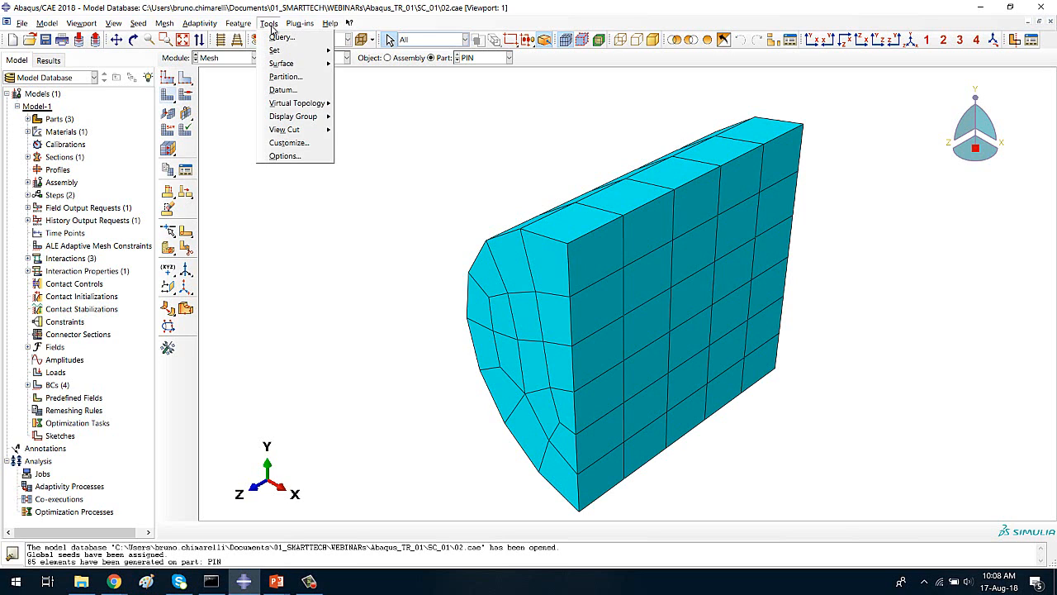
left_click(278, 39)
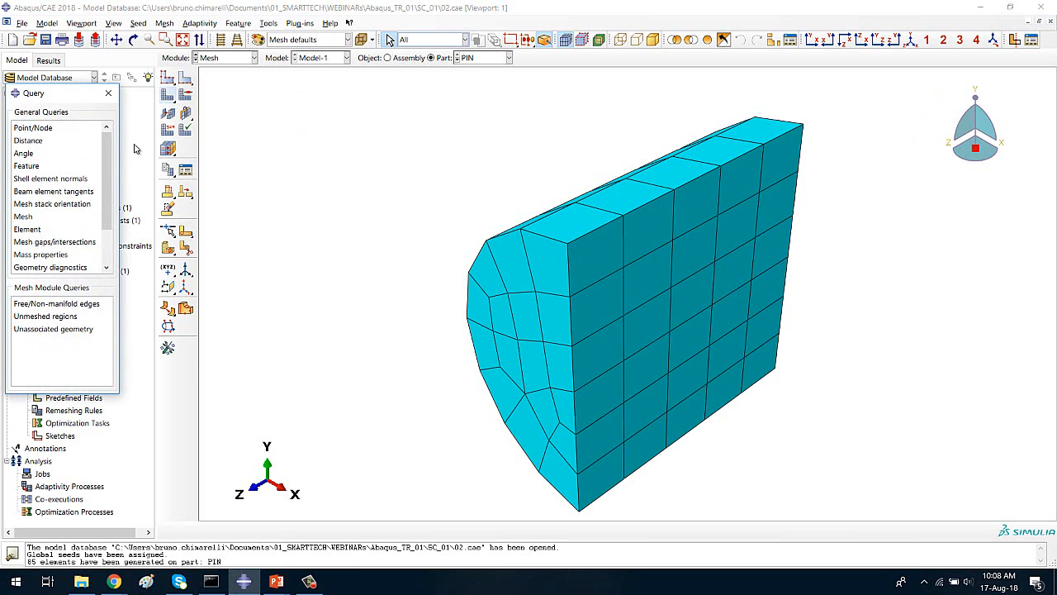
left_click_drag(85, 92, 124, 72)
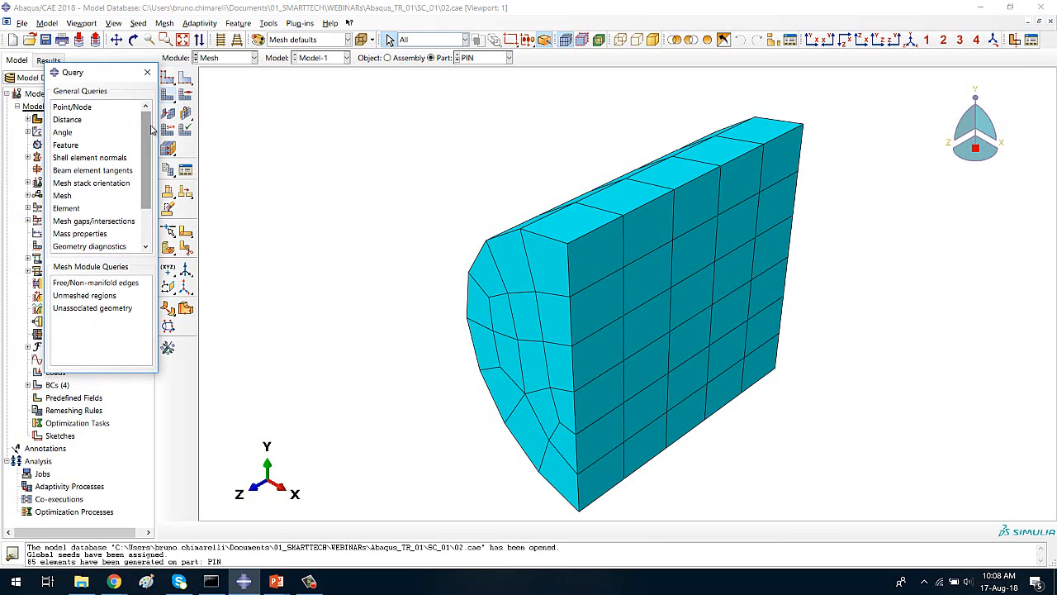
left_click(63, 199)
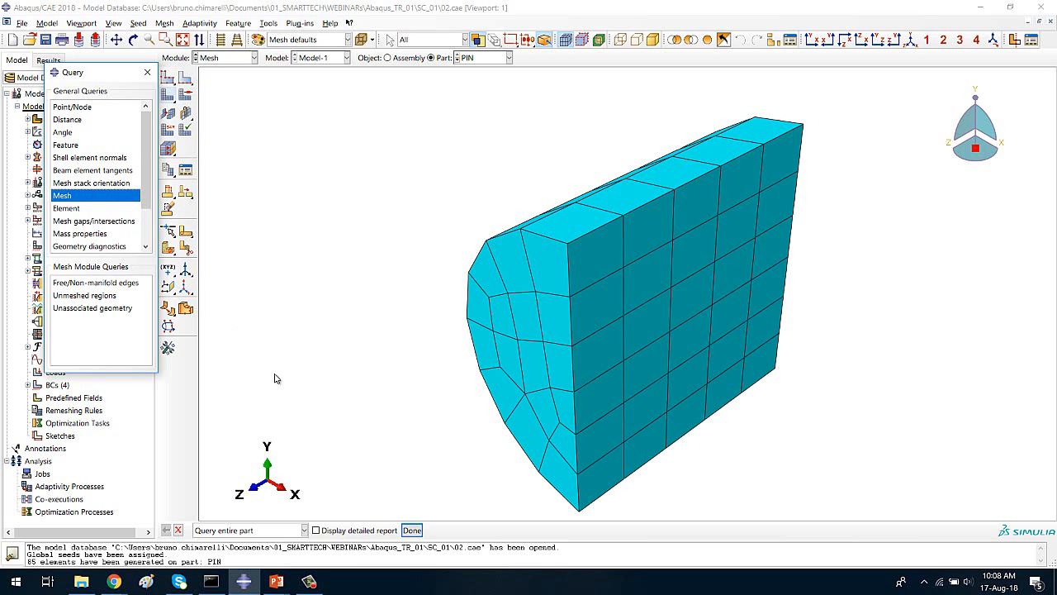
left_click(413, 530)
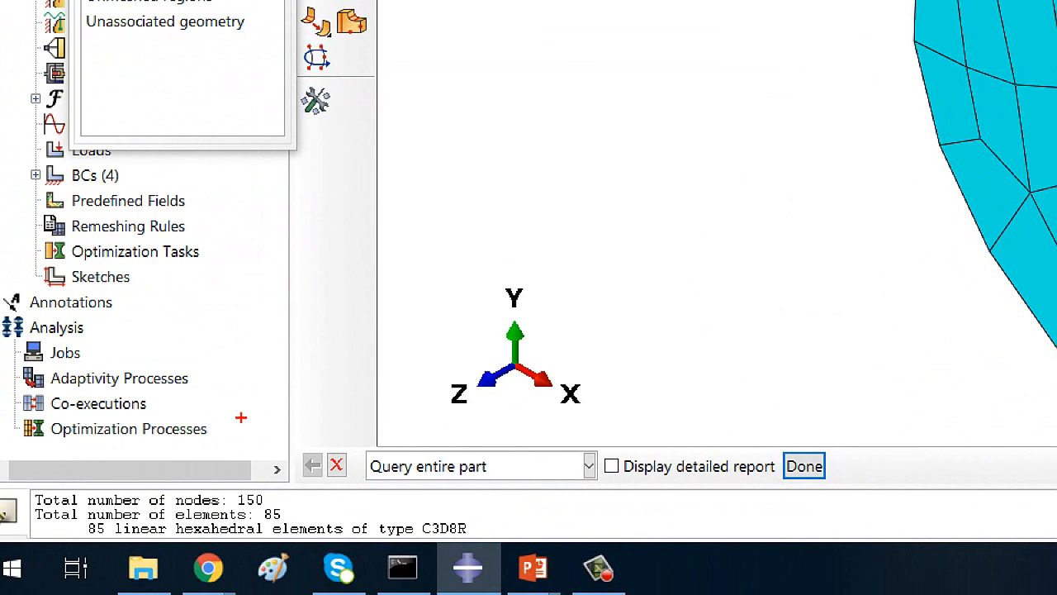
mouse_move(265, 412)
left_mouse_down()
mouse_move(250, 489)
mouse_move(347, 479)
left_mouse_up()
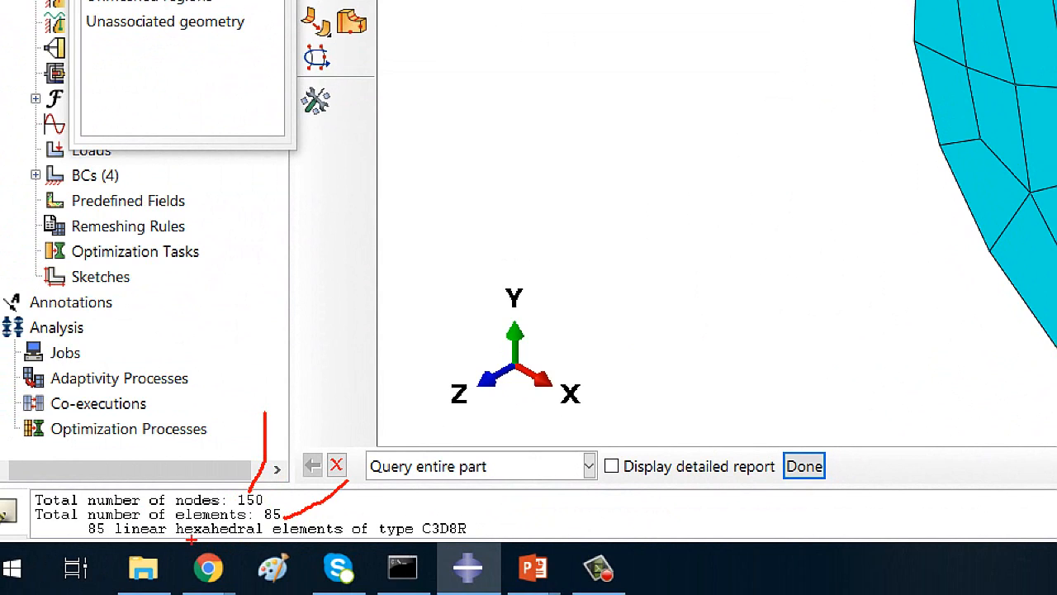
mouse_move(170, 518)
left_mouse_down()
mouse_move(166, 529)
mouse_move(208, 542)
mouse_move(263, 539)
mouse_move(199, 508)
mouse_move(165, 521)
left_mouse_up()
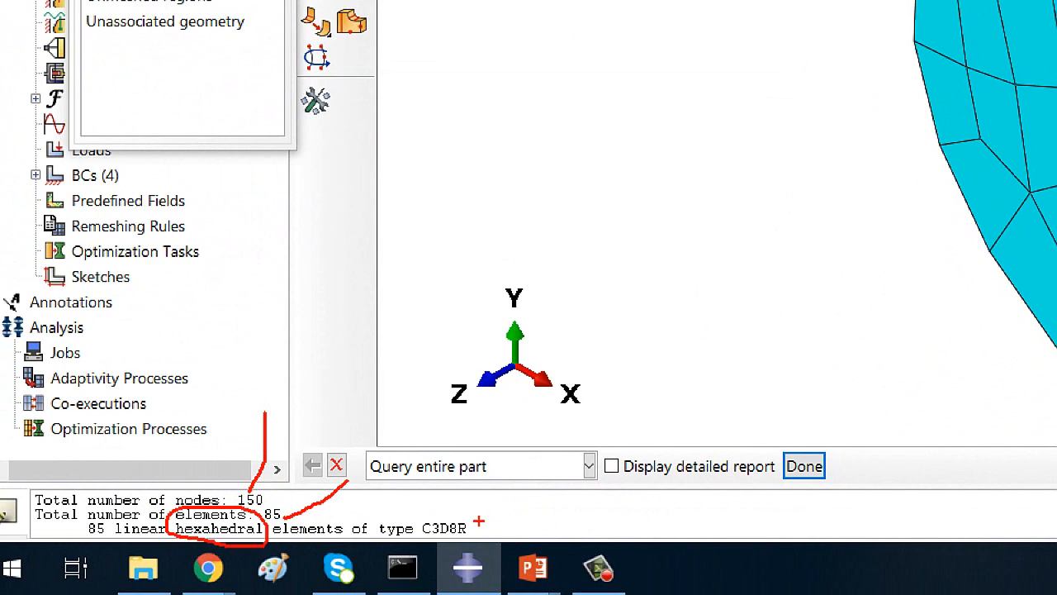
Close the mesh query and set the PLATE_01 part as the object for meshing.
mouse_move(478, 519)
left_mouse_down()
mouse_move(406, 506)
mouse_move(402, 542)
mouse_move(474, 536)
mouse_move(476, 512)
left_mouse_up()
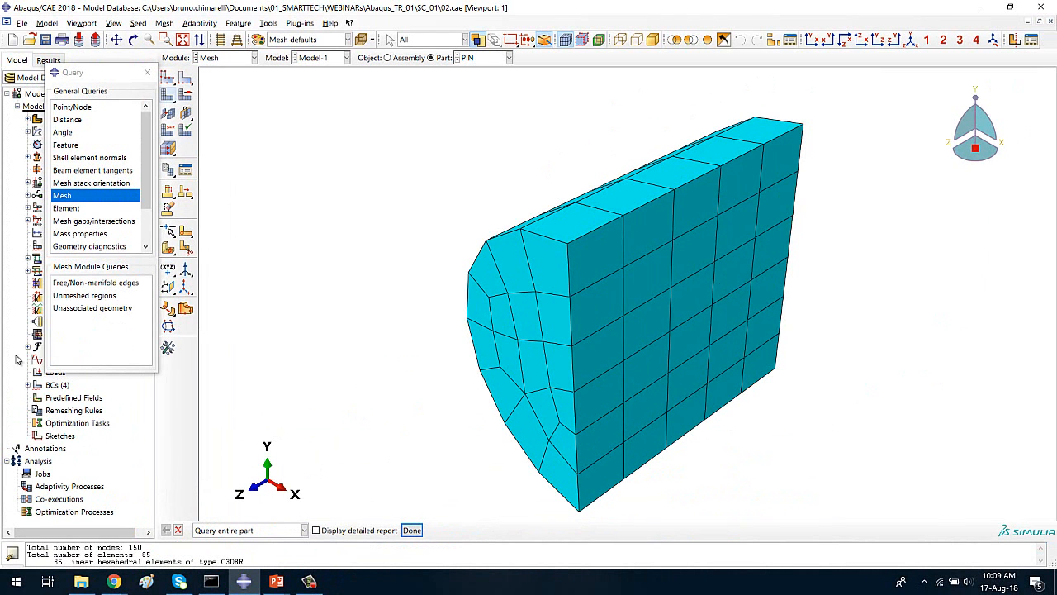
left_click(147, 73)
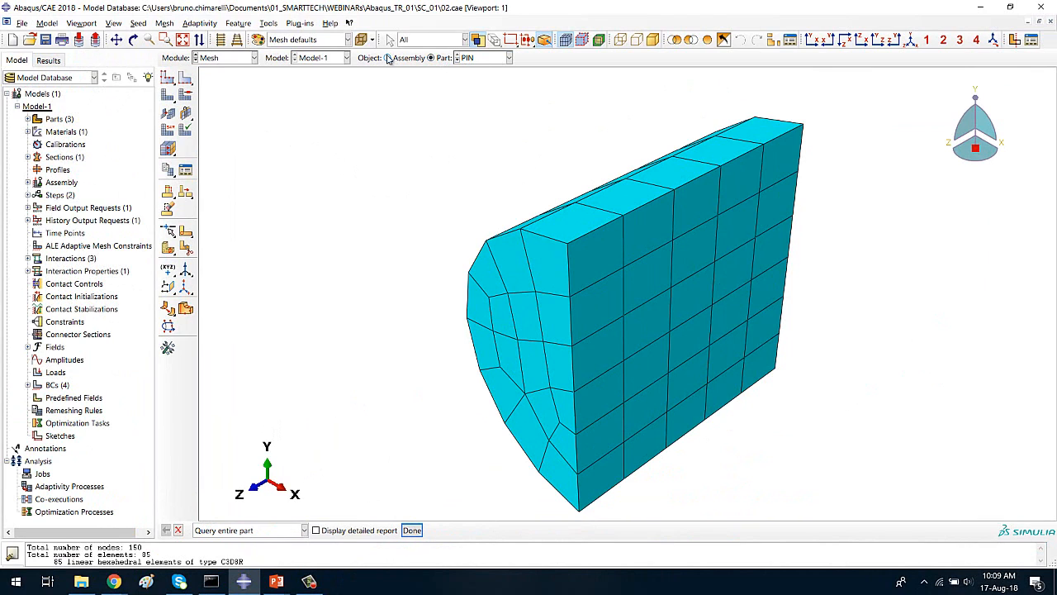
left_click(484, 59)
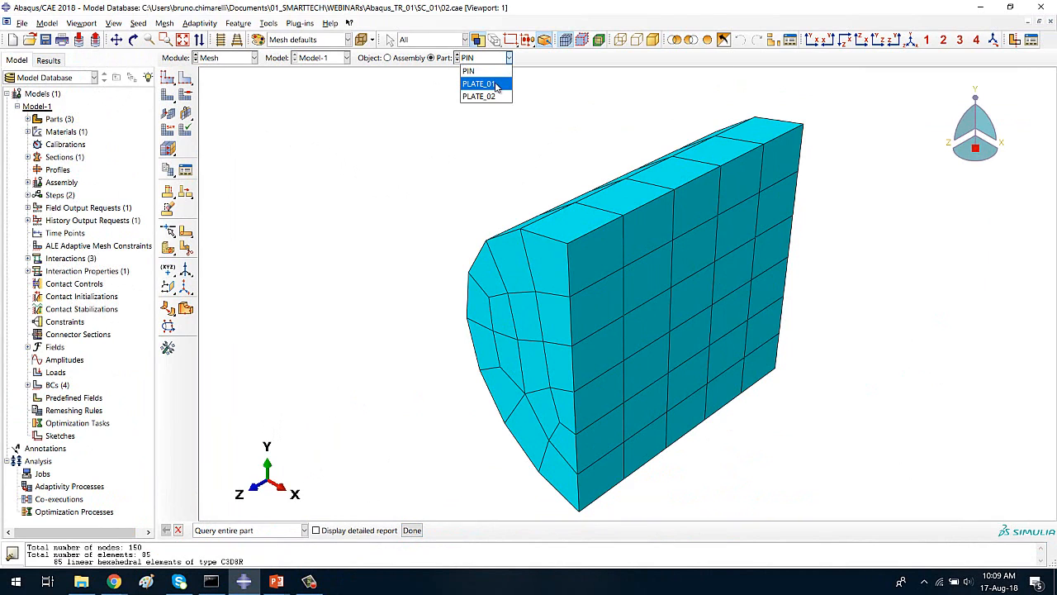
left_click(487, 83)
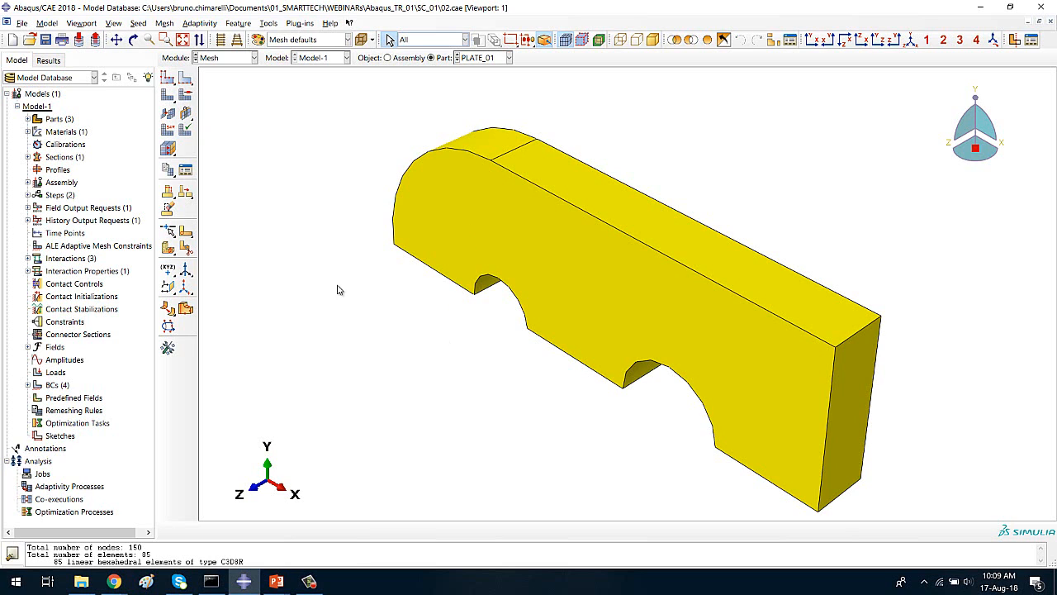
Seed the PLATE_01 part with an approximate global size of 3, keeping the default curvature and minimum size controls.
left_click(168, 78)
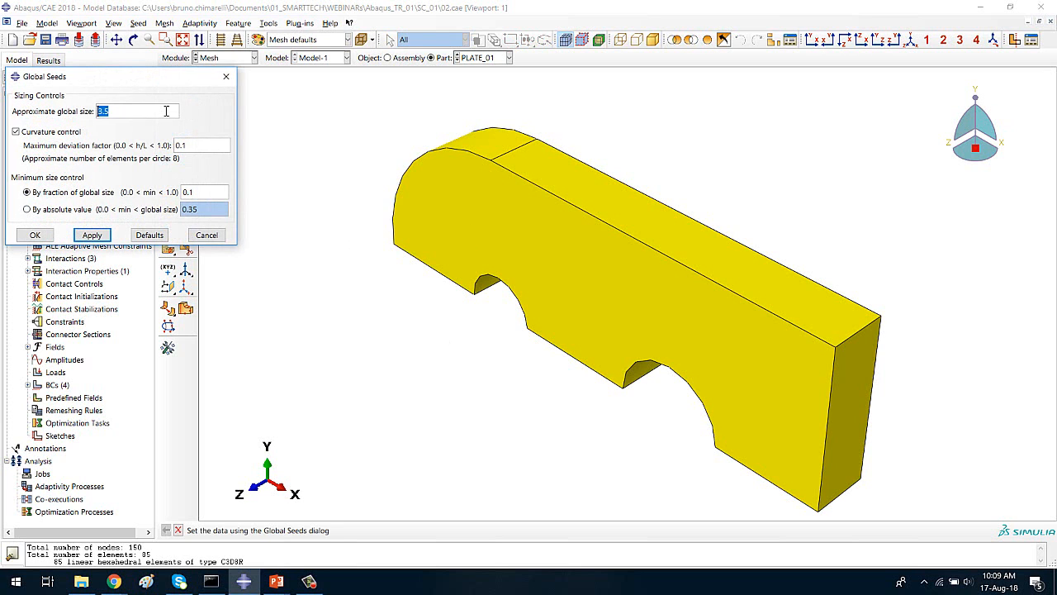
type("3")
left_click(96, 235)
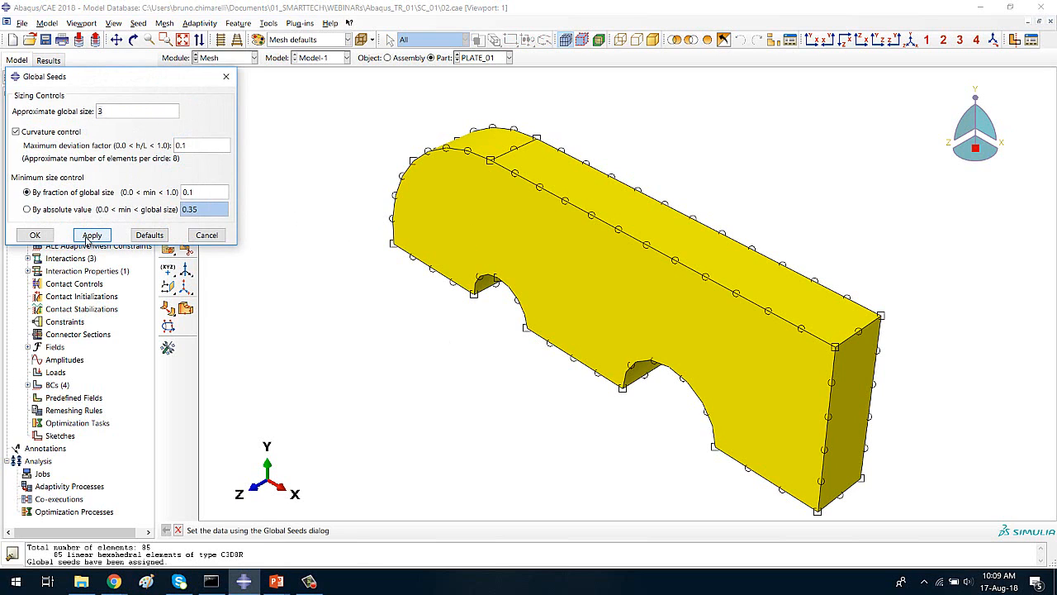
left_click(36, 236)
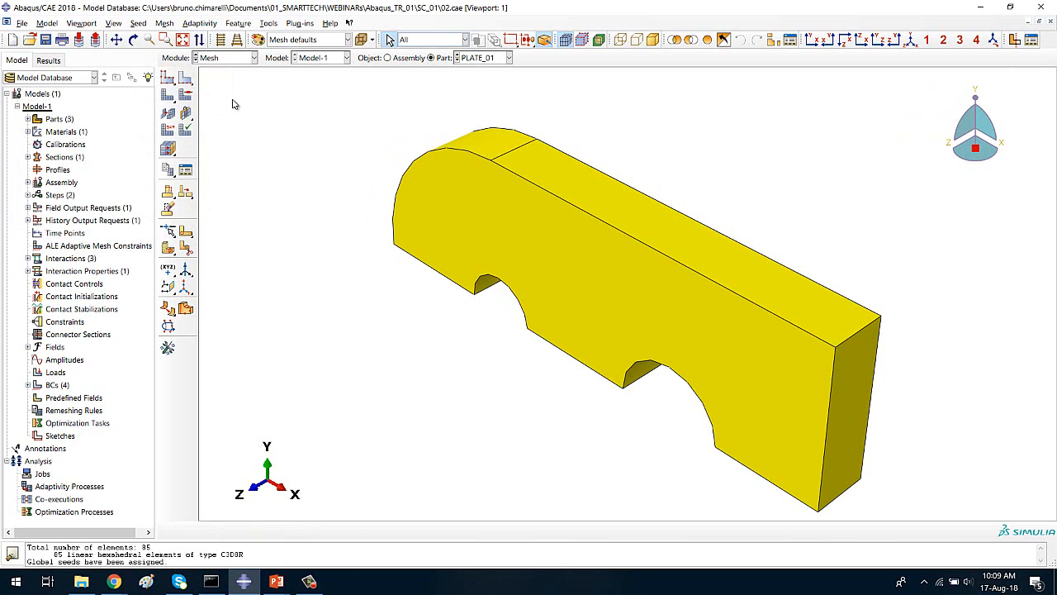
Generate the mesh on the whole PLATE_01 part and inspect it from several sides.
left_click(167, 96)
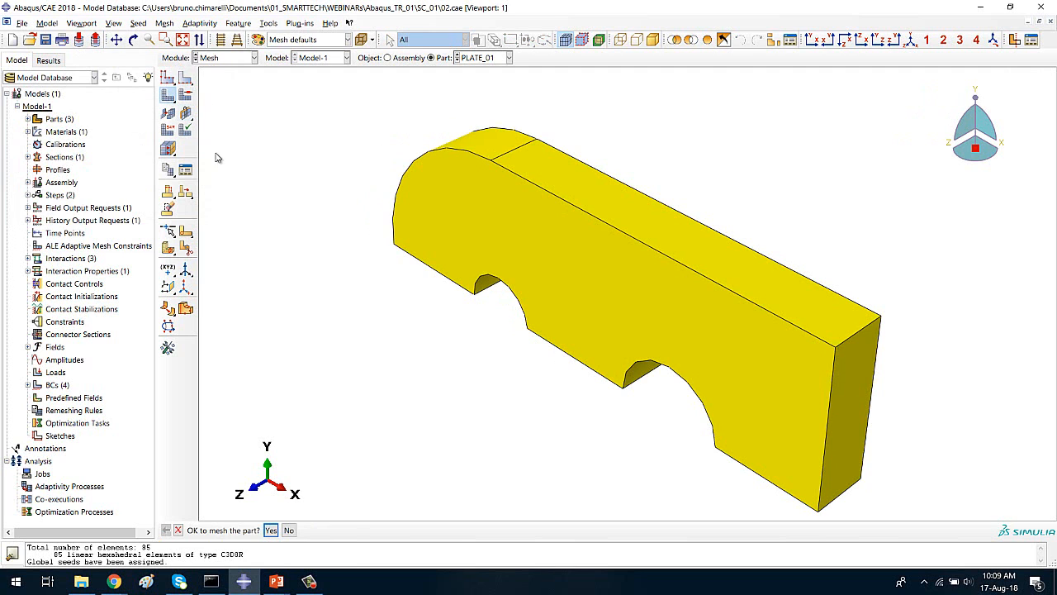
left_click(271, 530)
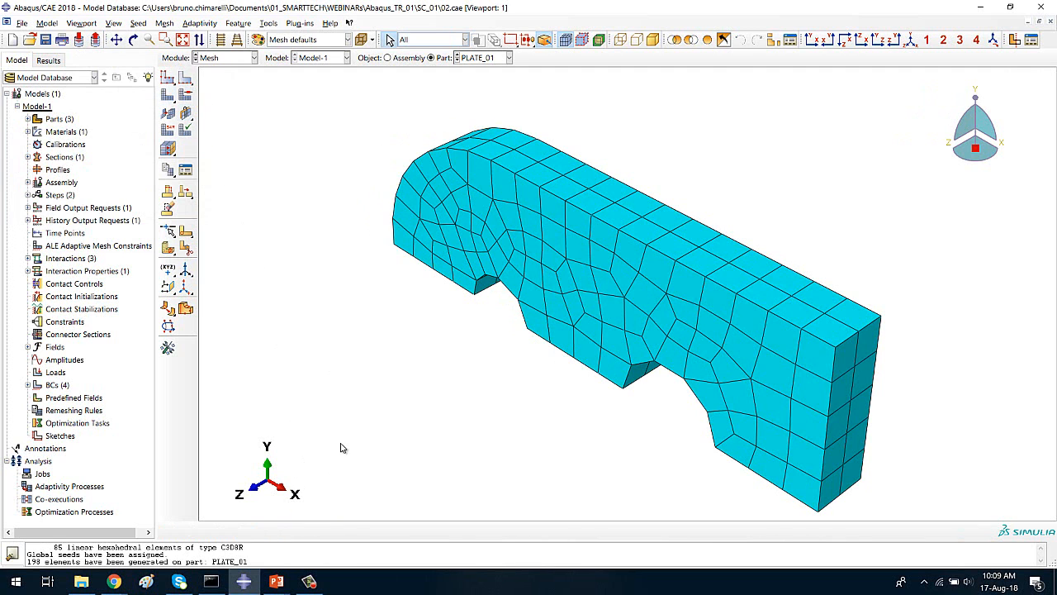
left_click_drag(605, 369, 663, 265, "ctrl+alt")
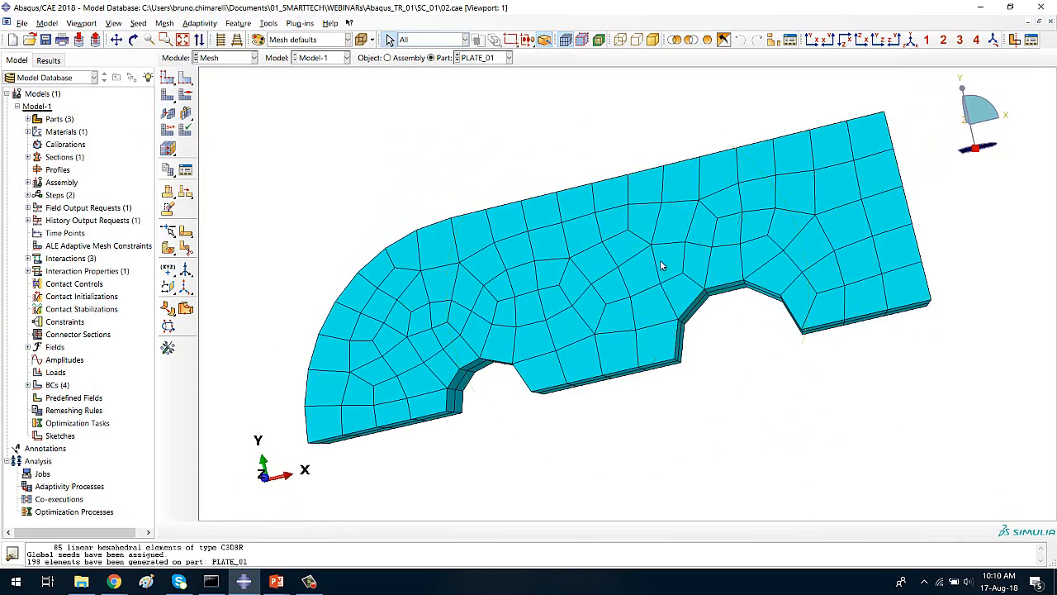
left_click_drag(599, 287, 602, 218, "ctrl+alt")
left_click_drag(838, 326, 670, 209, "ctrl+alt")
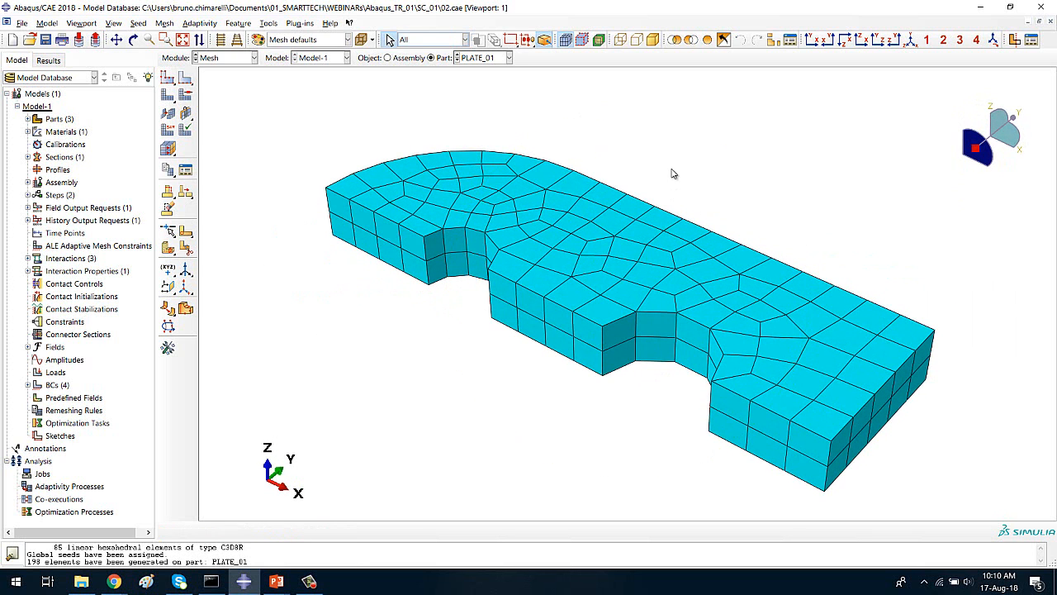
Make PLATE_02 the object for meshing and seed it with an approximate global size of 3.
left_click(487, 60)
left_click(495, 96)
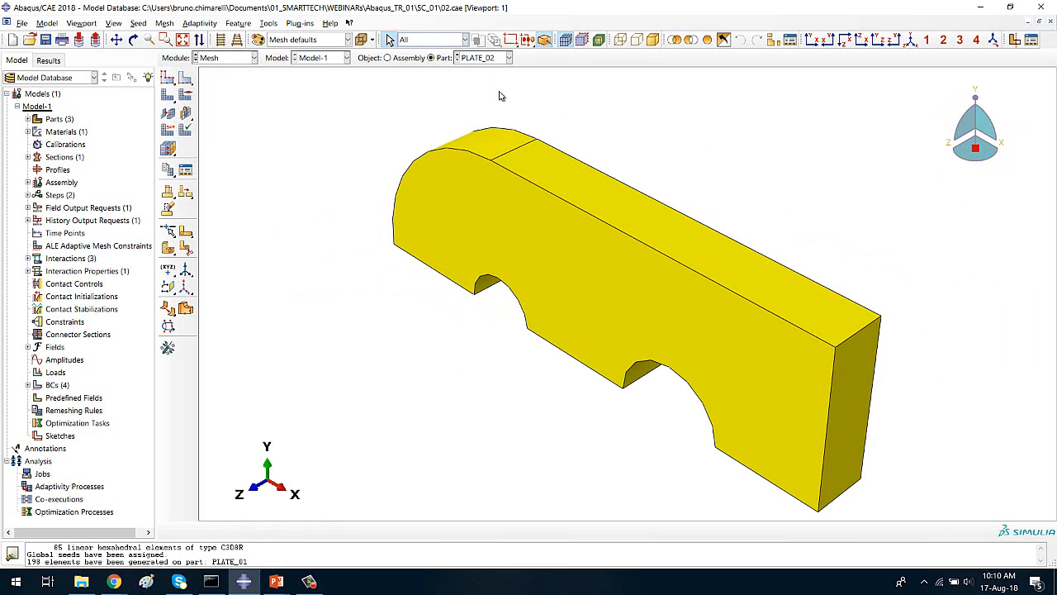
left_click(168, 80)
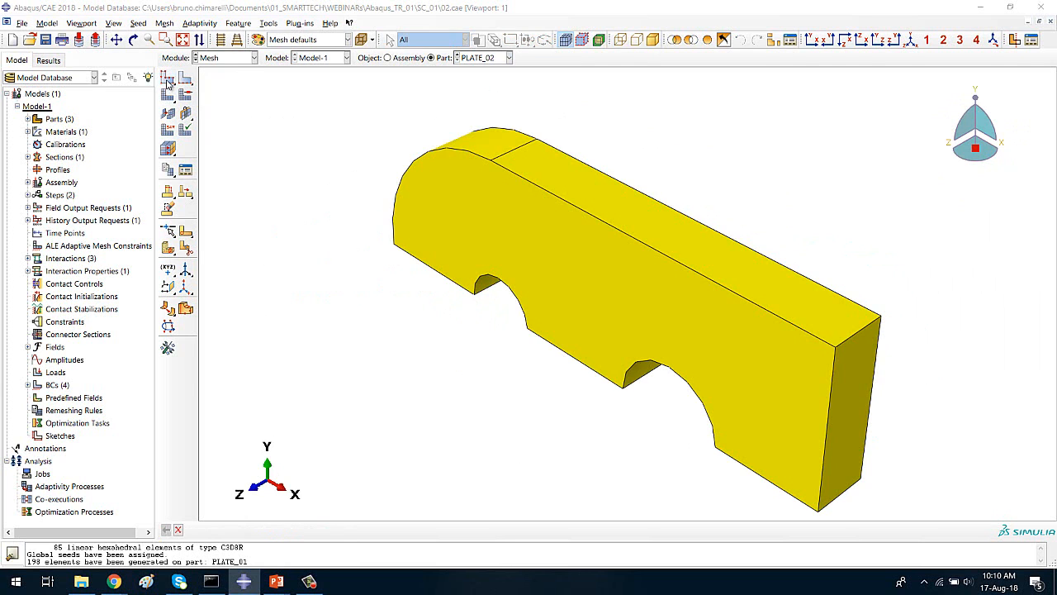
type("3")
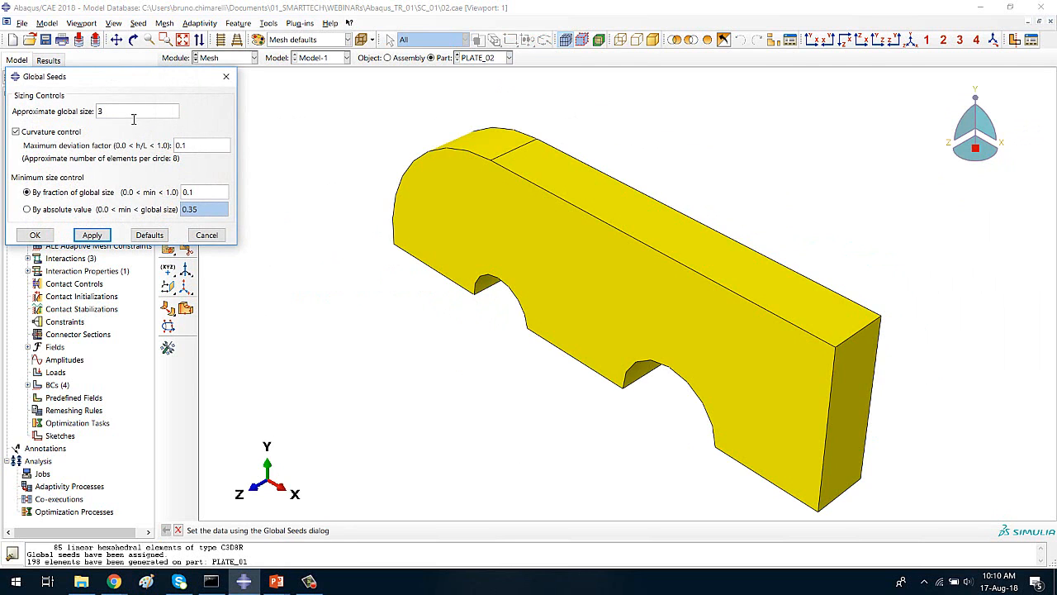
left_click(101, 237)
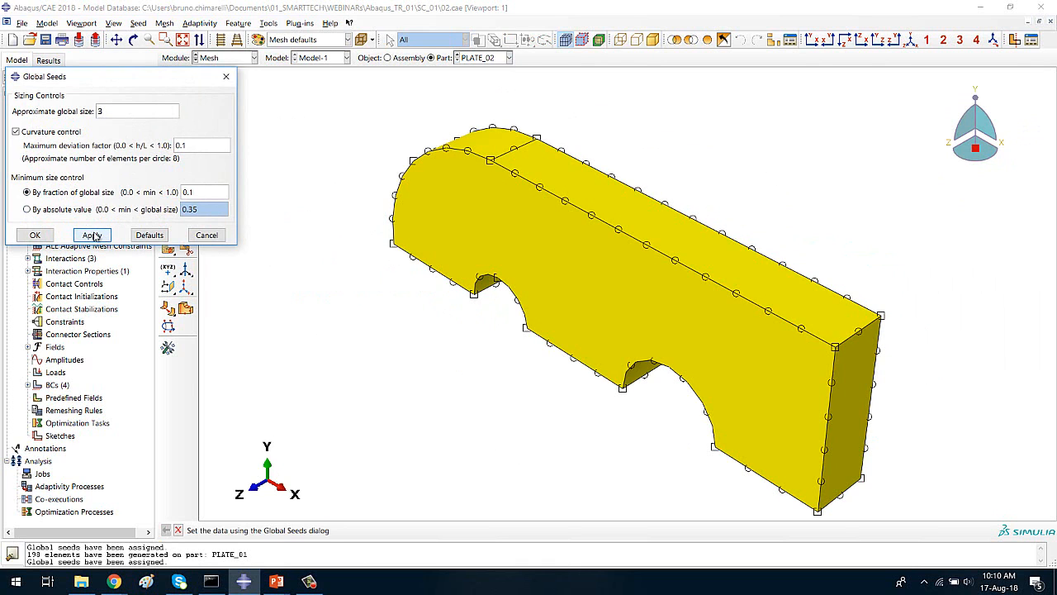
left_click(35, 235)
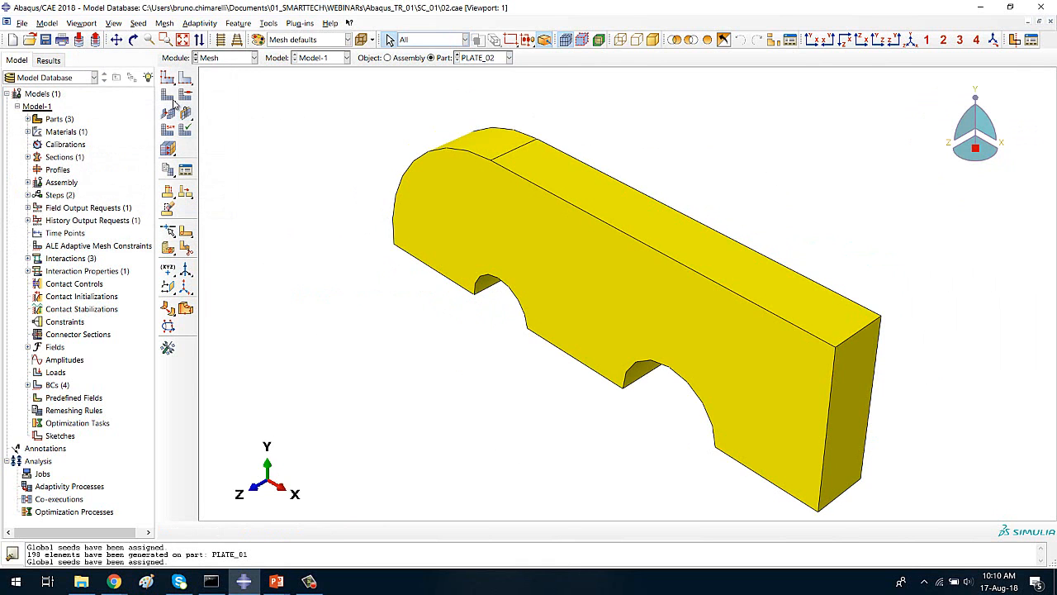
Generate the mesh on the whole PLATE_02 part and inspect it from several sides.
left_click(168, 97)
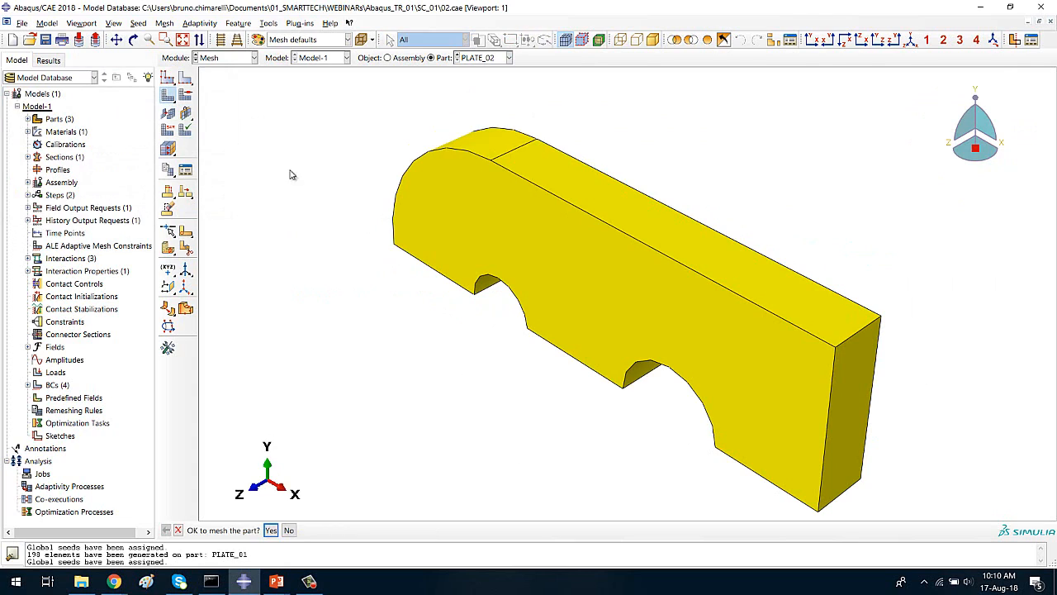
left_click(270, 532)
left_click_drag(576, 323, 608, 246, "ctrl+alt")
left_click_drag(432, 287, 689, 208, "ctrl+alt")
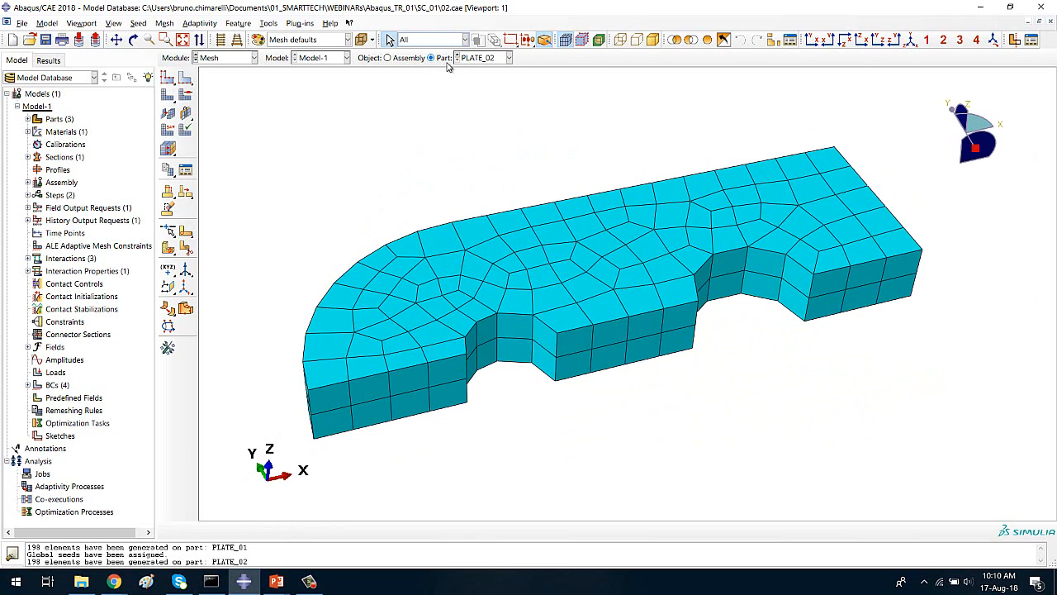
Display the meshed assembly and examine how the pin and plate meshes meet around the pin hole.
left_click(398, 59)
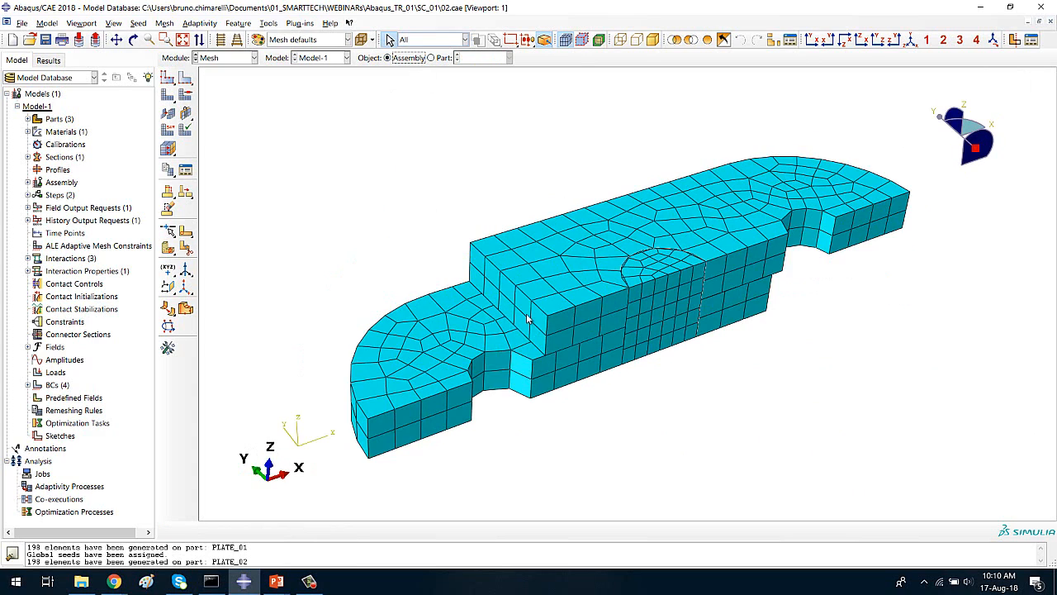
left_click_drag(626, 366, 669, 318, "ctrl+alt")
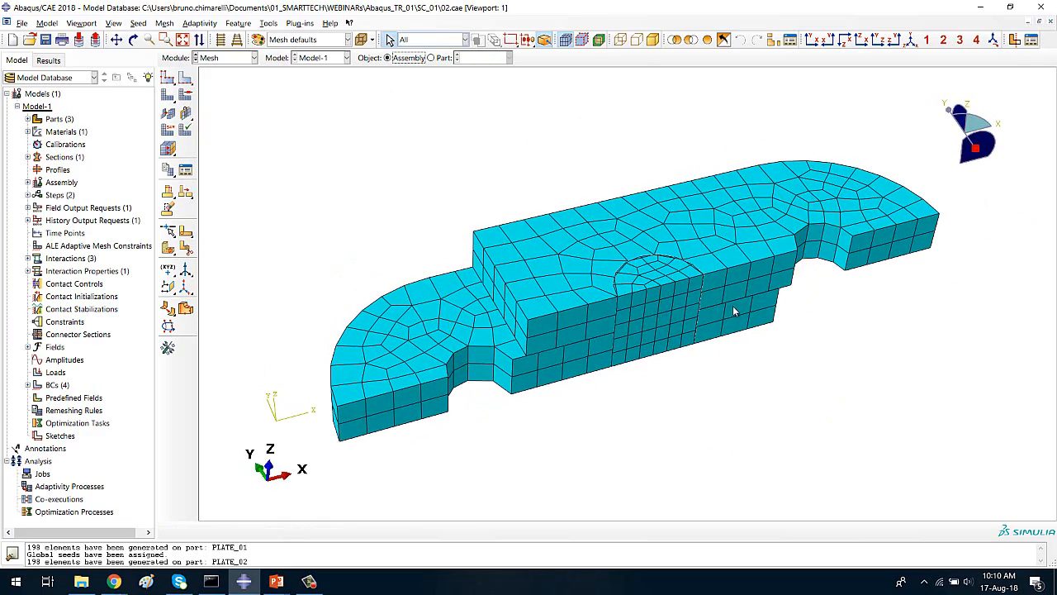
scroll(686, 298, "up", 6)
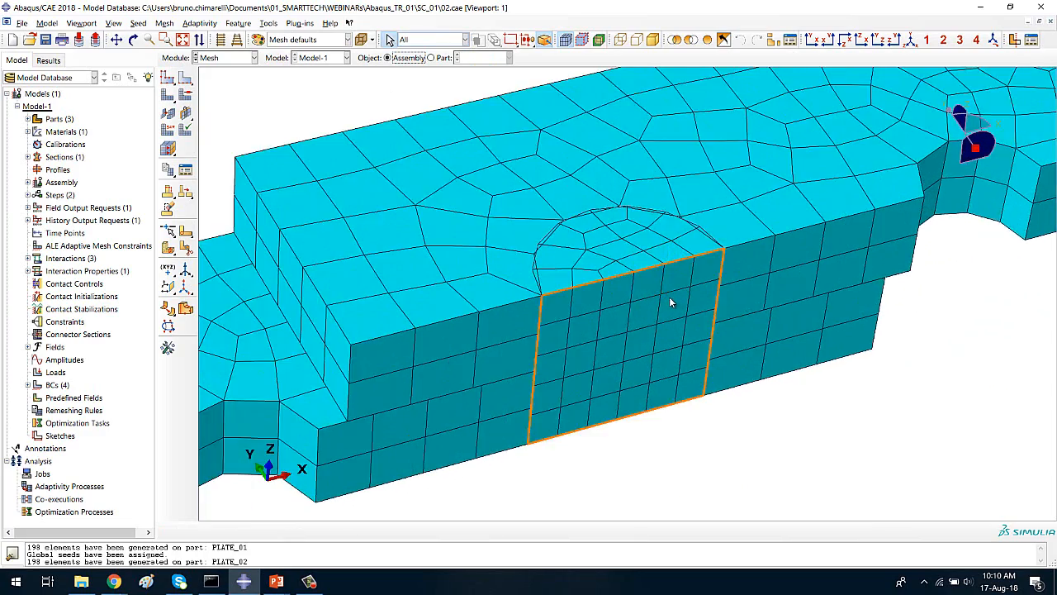
left_click_drag(628, 271, 608, 292, "ctrl+alt")
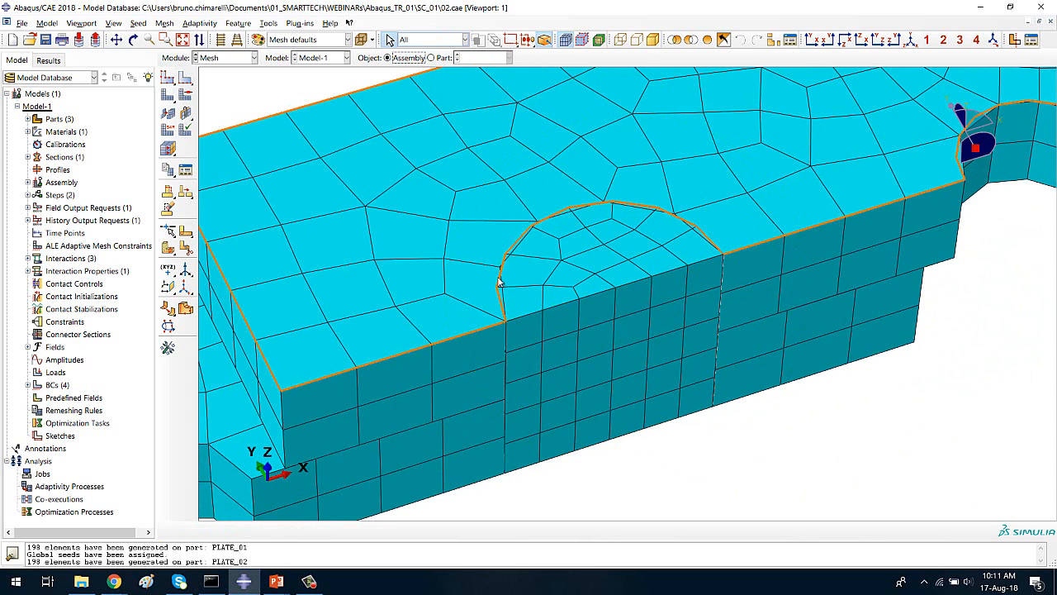
mouse_move(607, 233)
left_mouse_down("ctrl+alt")
mouse_move(601, 273)
mouse_move(620, 327)
mouse_move(607, 344)
mouse_move(642, 385)
mouse_move(614, 290)
mouse_move(622, 295)
mouse_move(604, 284)
mouse_move(606, 236)
mouse_move(609, 252)
left_mouse_up("ctrl+alt")
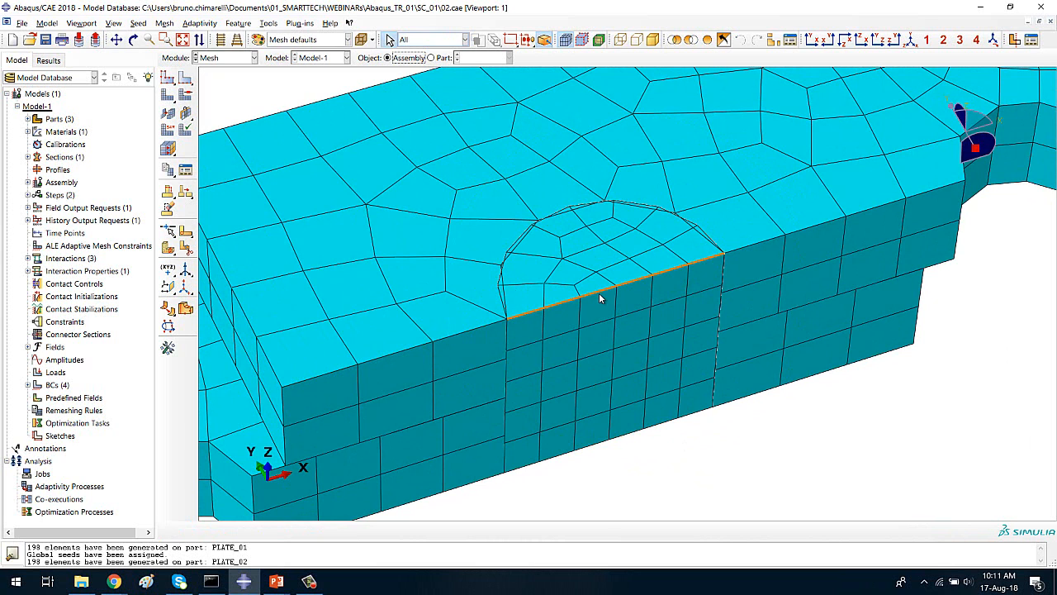
scroll(601, 299, "down", 6)
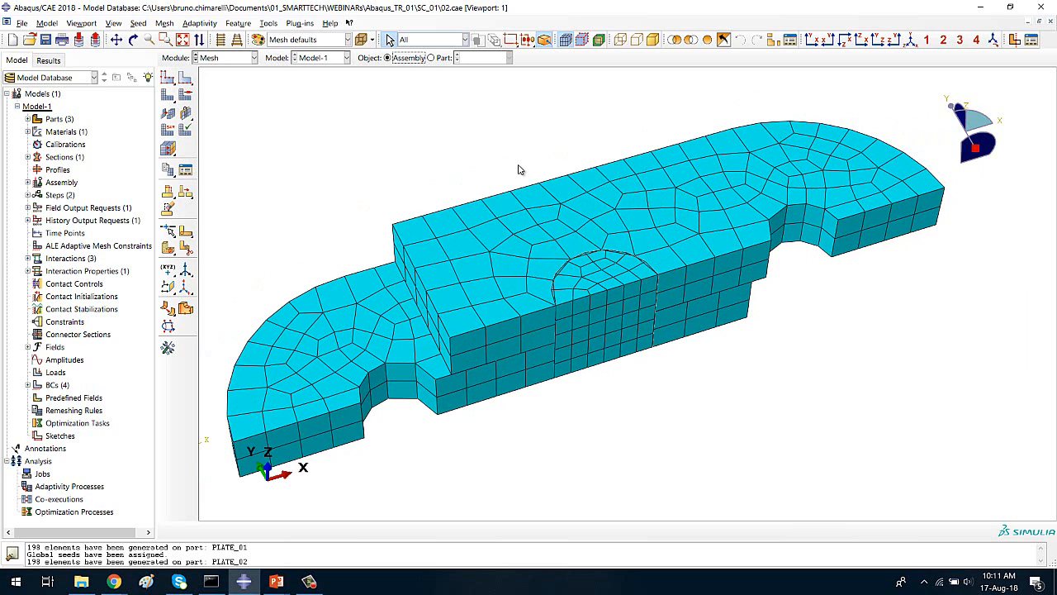
Return from the assembly to the PLATE_01 part and bring its semicircular hole edges into view.
left_click(442, 59)
left_click(499, 58)
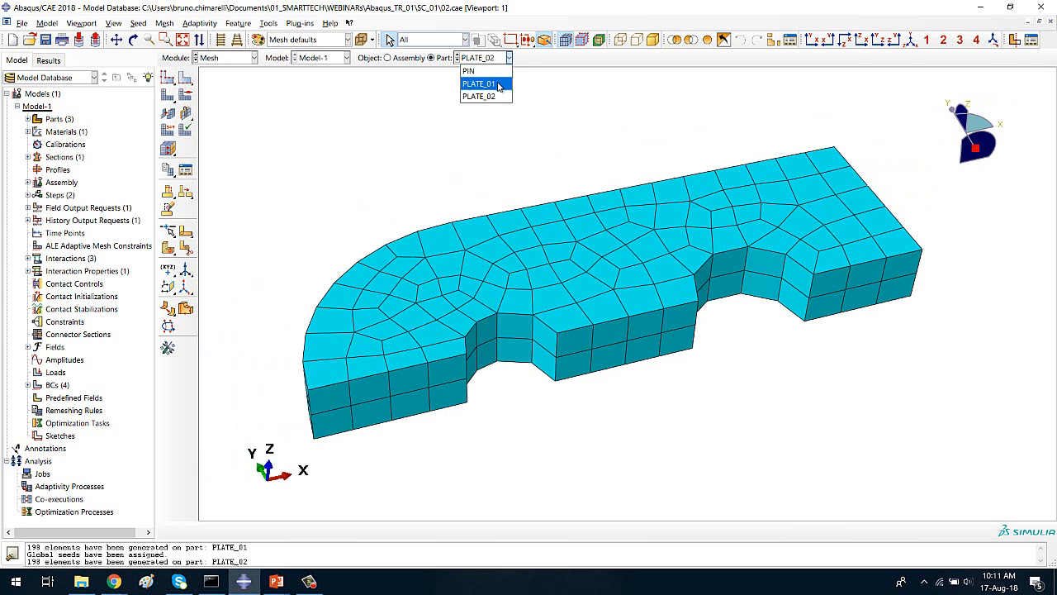
left_click(480, 77)
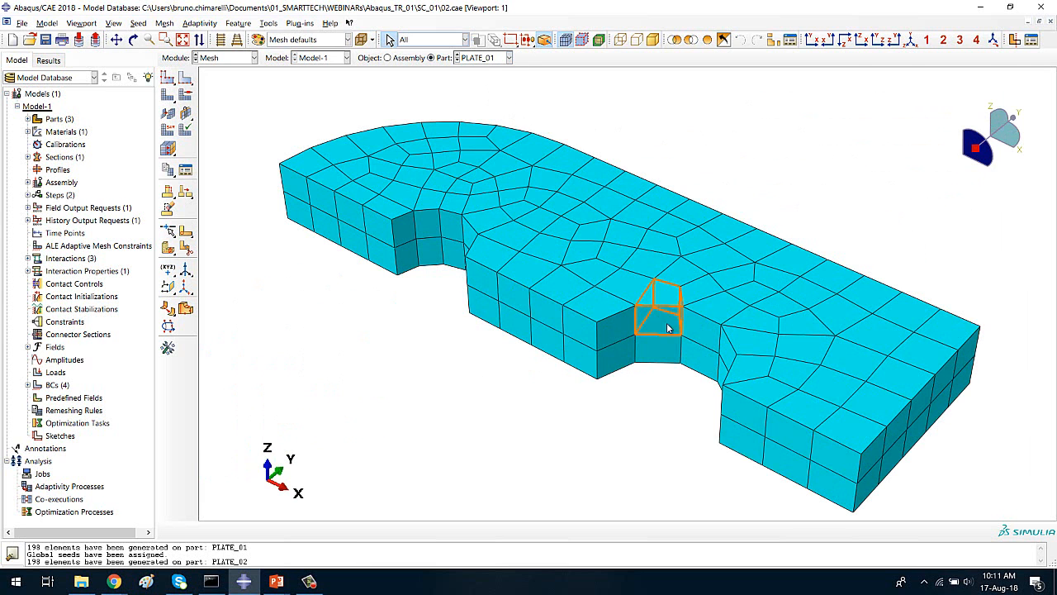
left_click_drag(714, 347, 768, 342, "ctrl+alt")
mouse_move(636, 310)
left_mouse_down("ctrl+alt")
mouse_move(619, 366)
mouse_move(612, 309)
mouse_move(633, 313)
left_mouse_up("ctrl+alt")
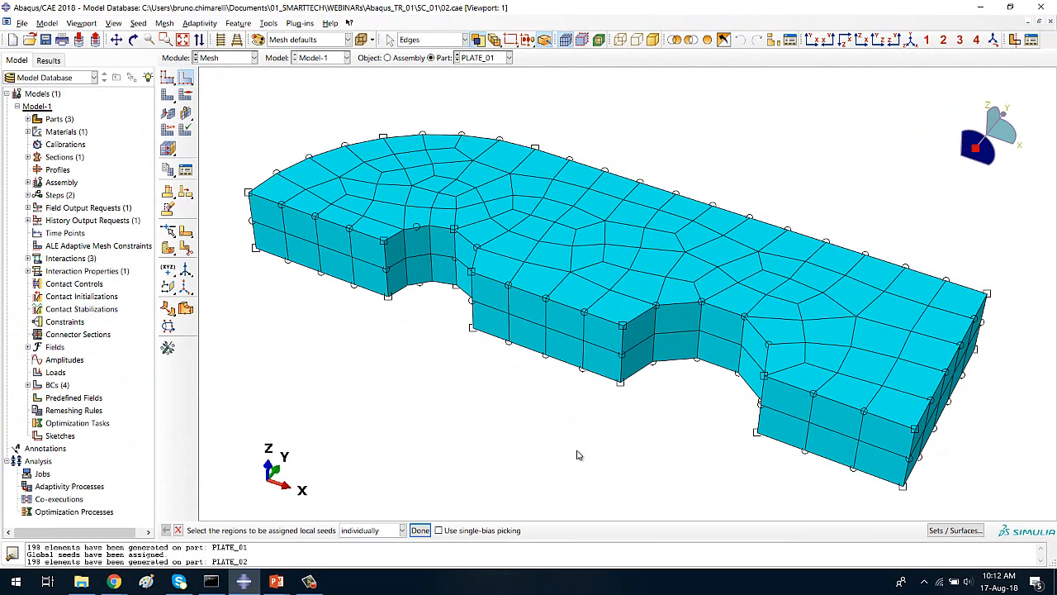
Assign local seeds with an approximate element size of 2 to both arc edges of PLATE_01's larger semicircular hole, deleting the invalidated mesh.
left_click(678, 364)
left_click(640, 318, "shift")
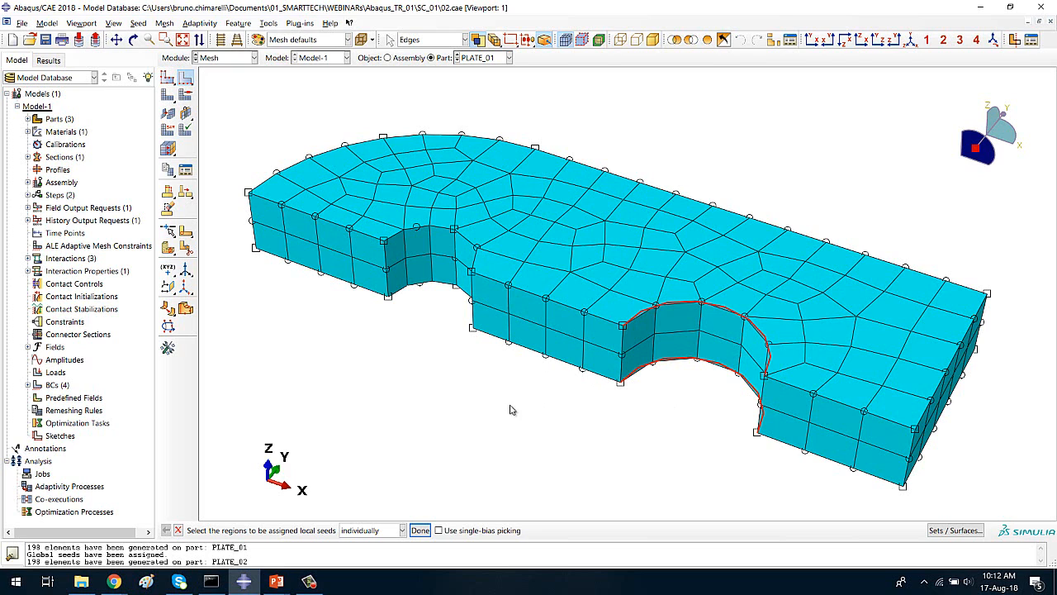
middle_click(460, 399)
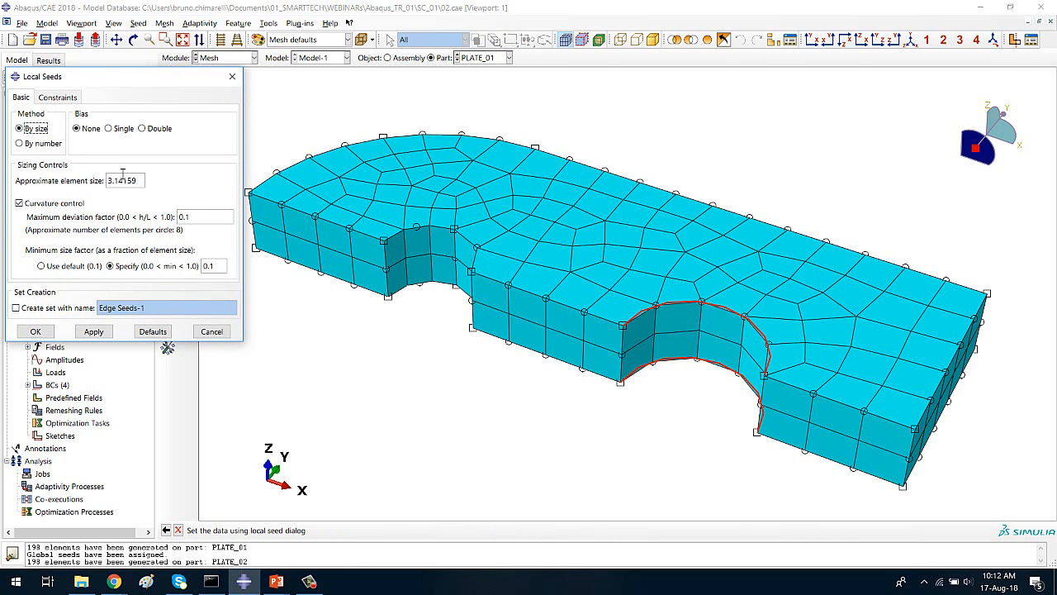
left_click_drag(142, 182, 101, 182)
type("2")
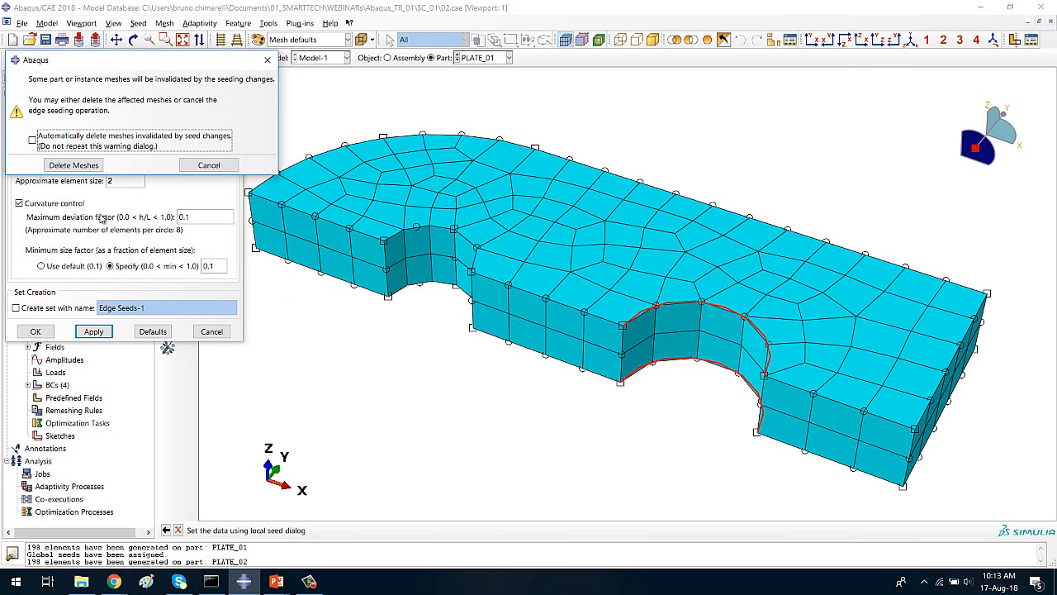
left_click(77, 169)
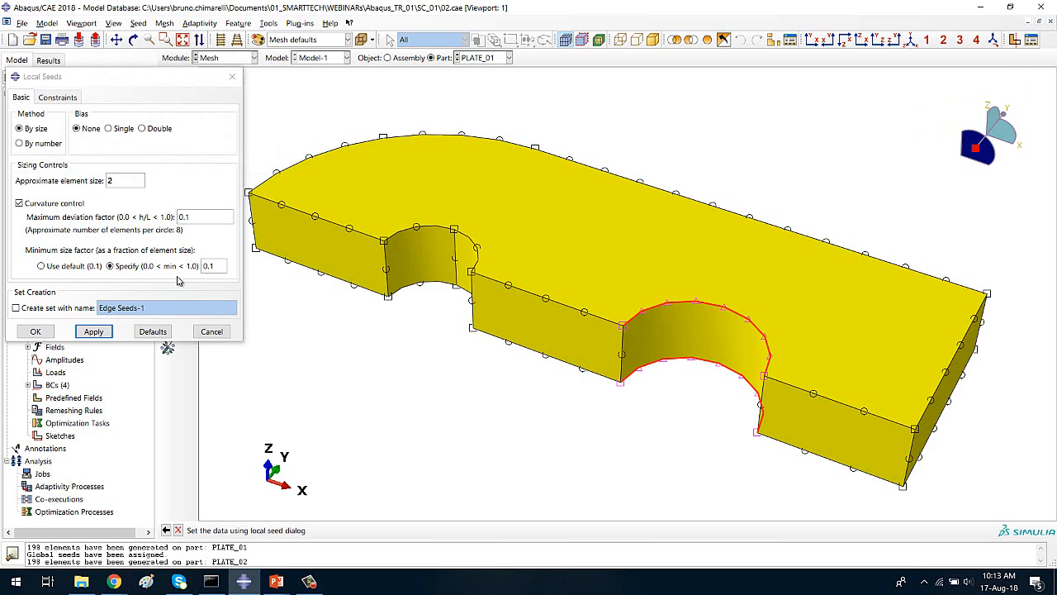
left_click(35, 331)
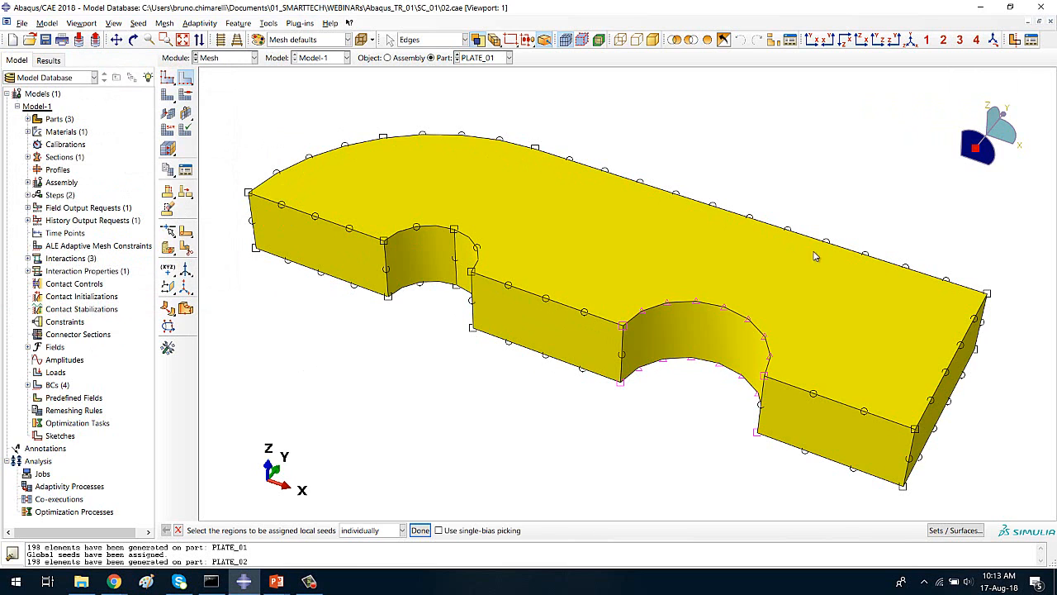
Generate the mesh on the whole PLATE_01 part using the locally seeded hole edges.
left_click(888, 319)
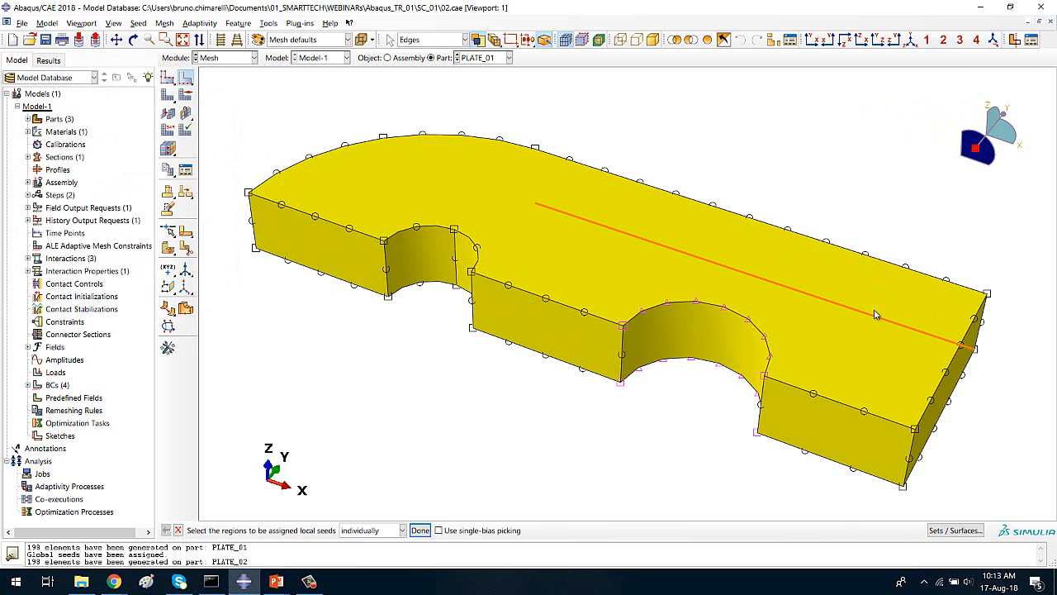
left_click(638, 319)
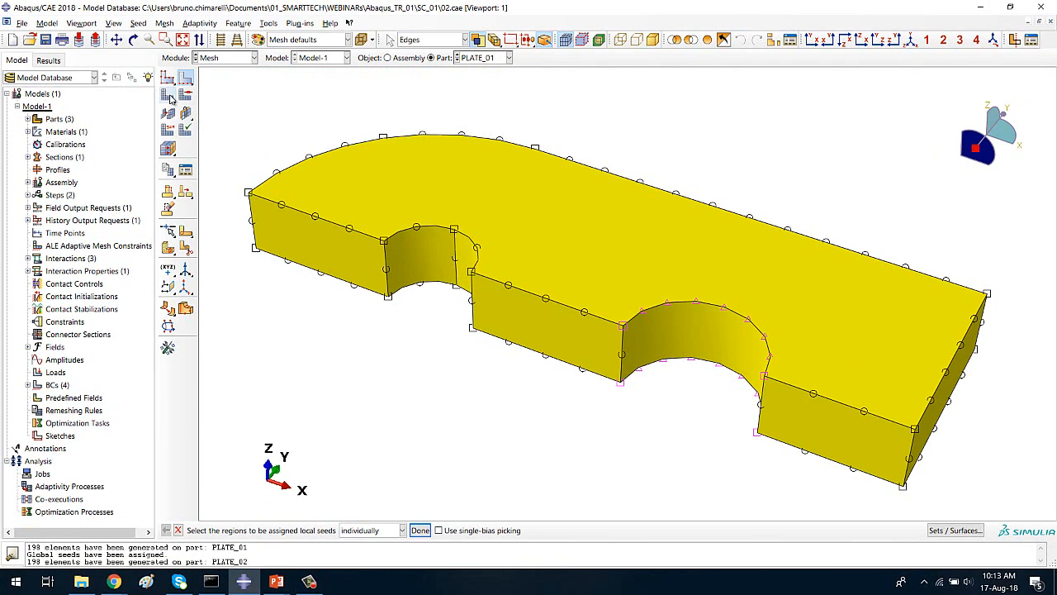
left_click(170, 96)
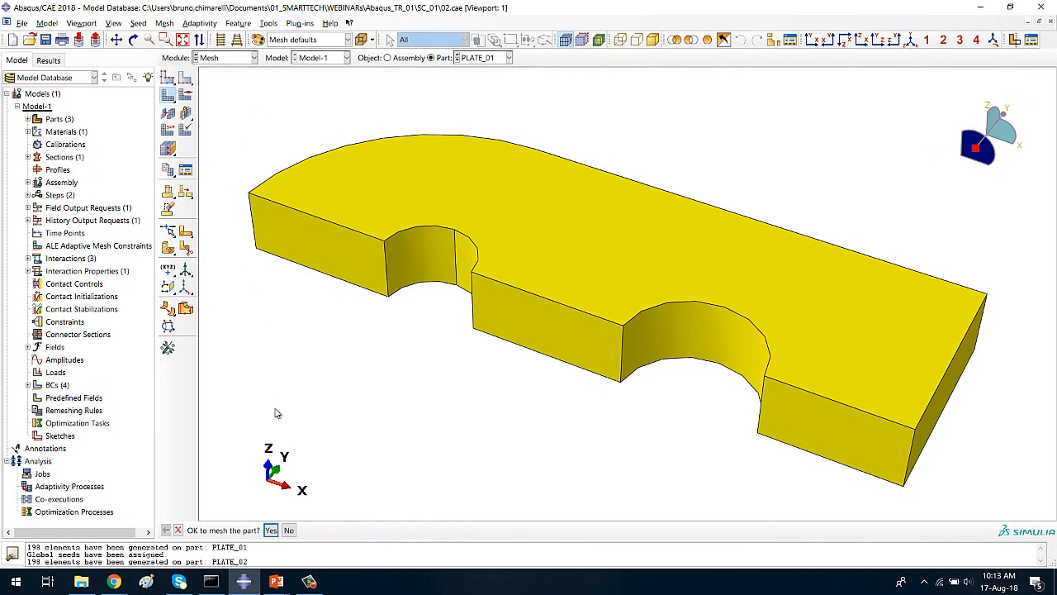
left_click(270, 529)
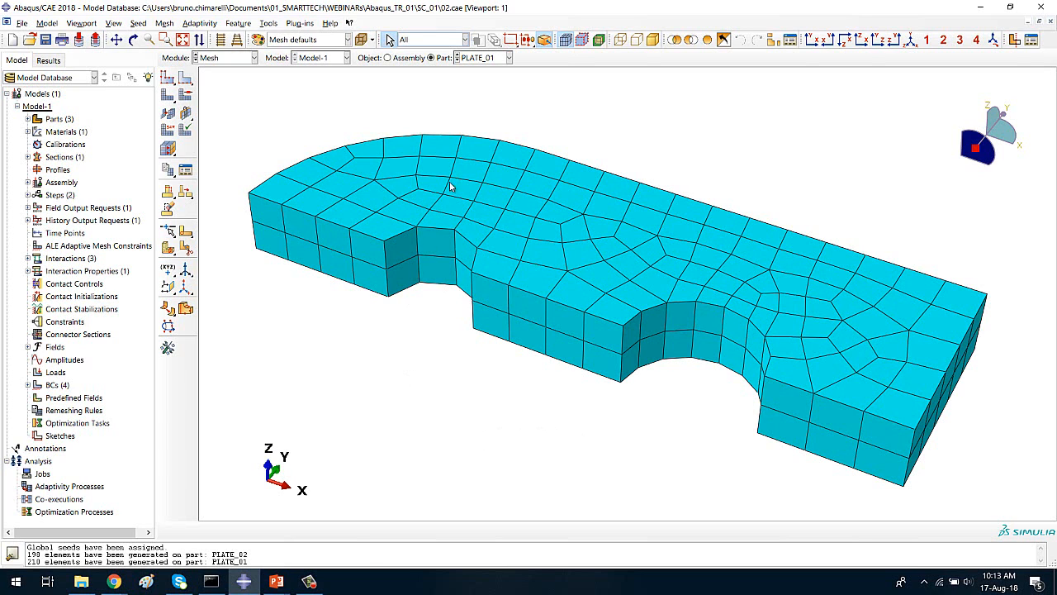
On PLATE_02, assign local seeds with an approximate element size of 2 to both arc edges of the larger semicircular hole, deleting the invalidated mesh.
left_click(487, 58)
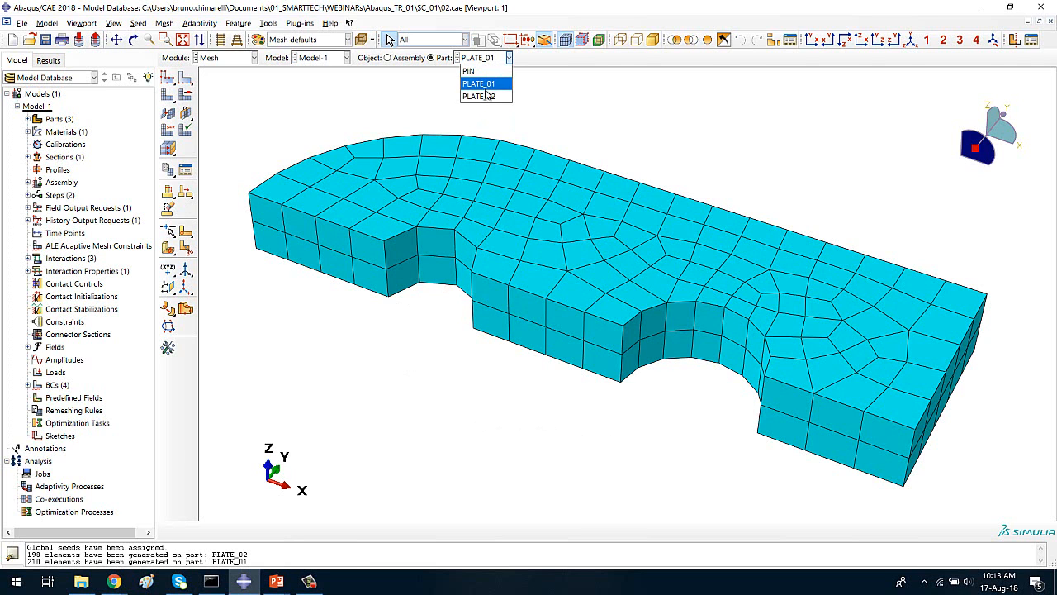
left_click(484, 97)
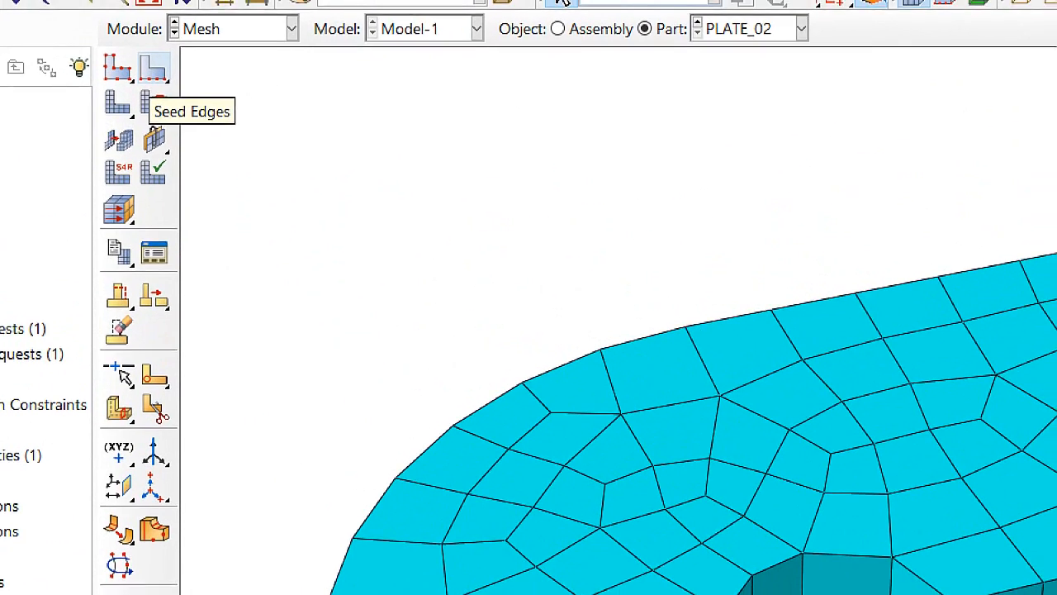
left_click_drag(321, 131, 168, 82)
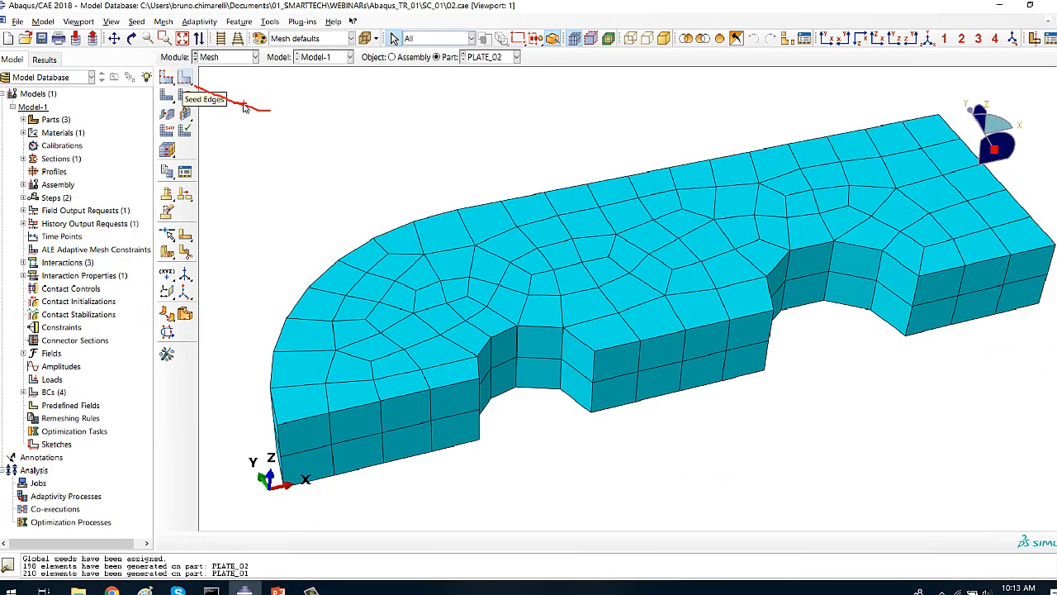
left_click(161, 71)
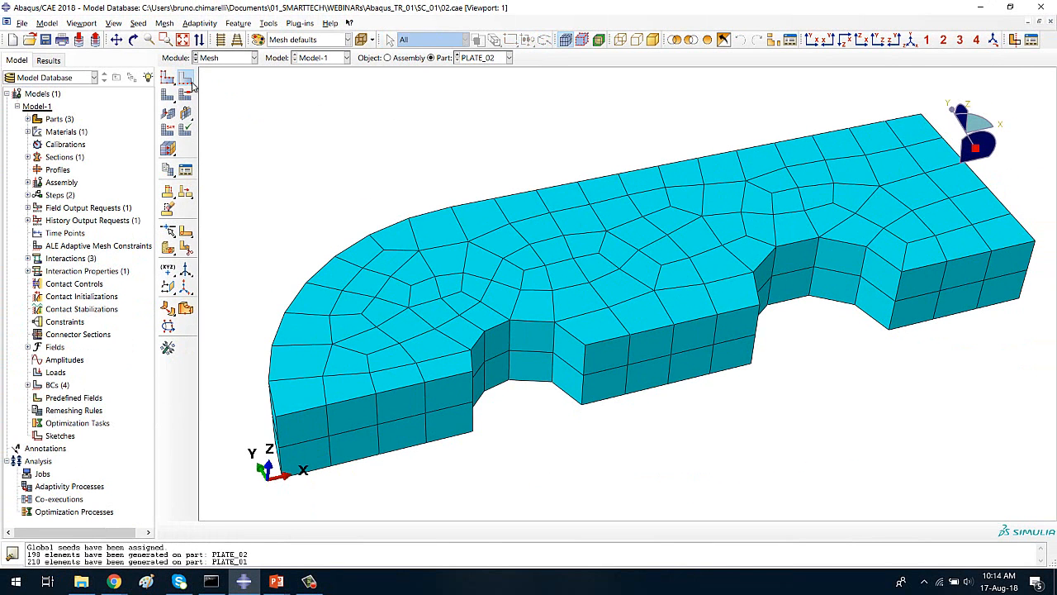
left_click(799, 247)
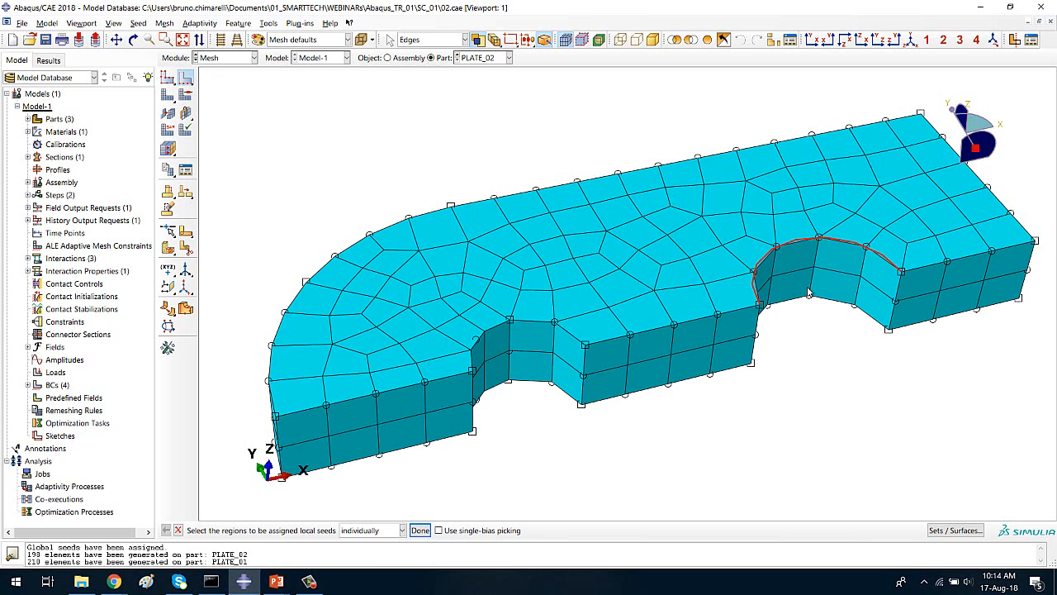
left_click(806, 302, "shift")
middle_click(800, 378)
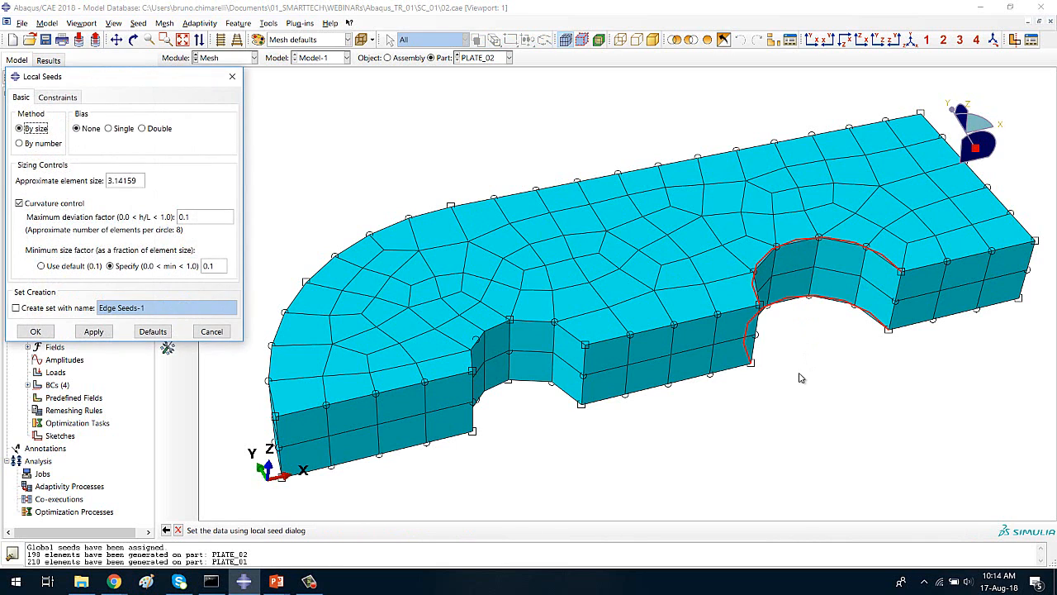
left_click_drag(144, 181, 102, 184)
type("2")
left_click(93, 332)
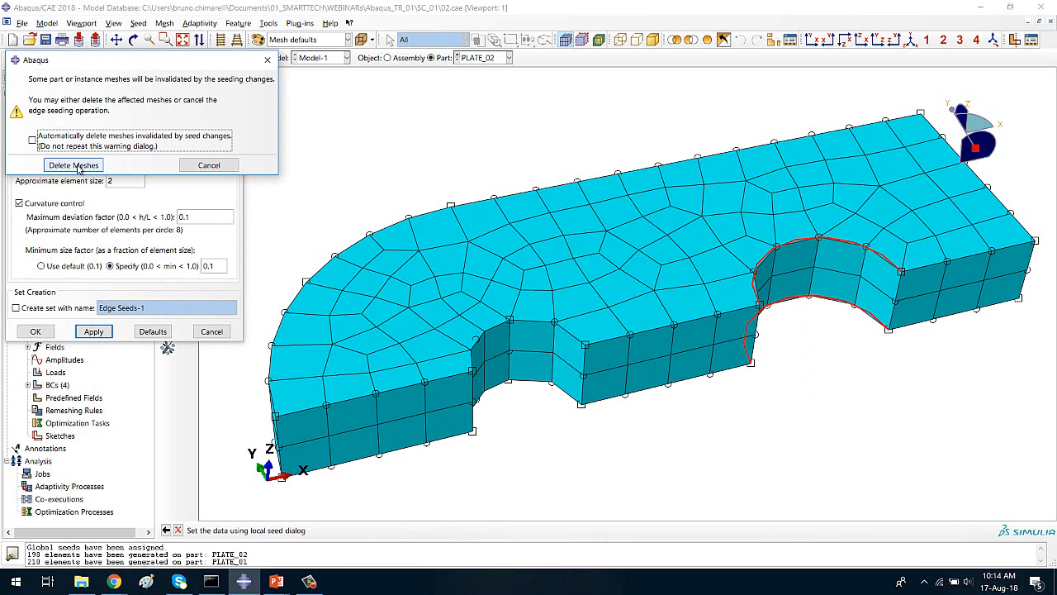
left_click(74, 166)
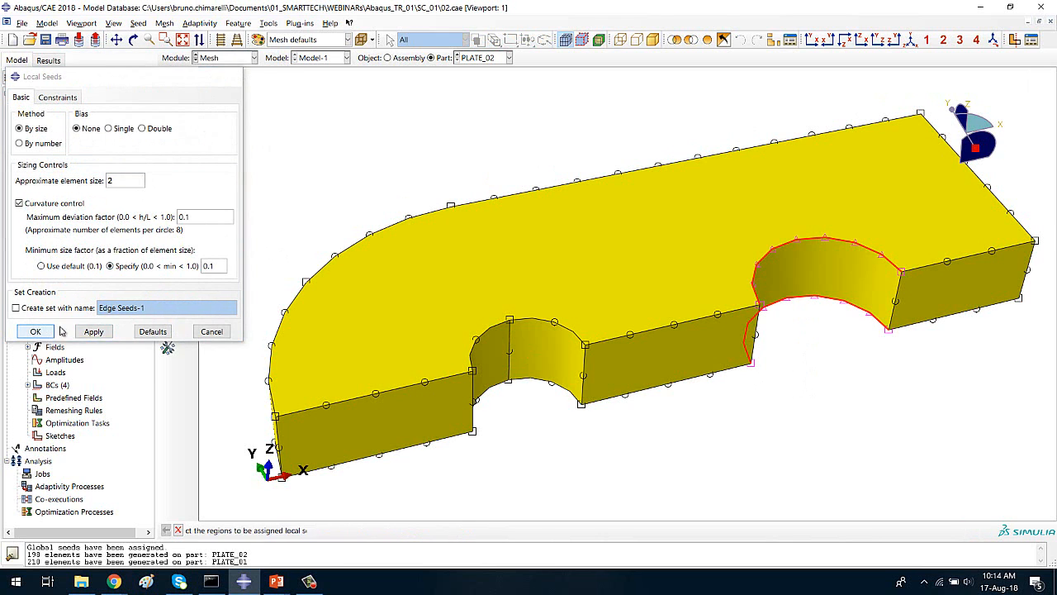
left_click(48, 332)
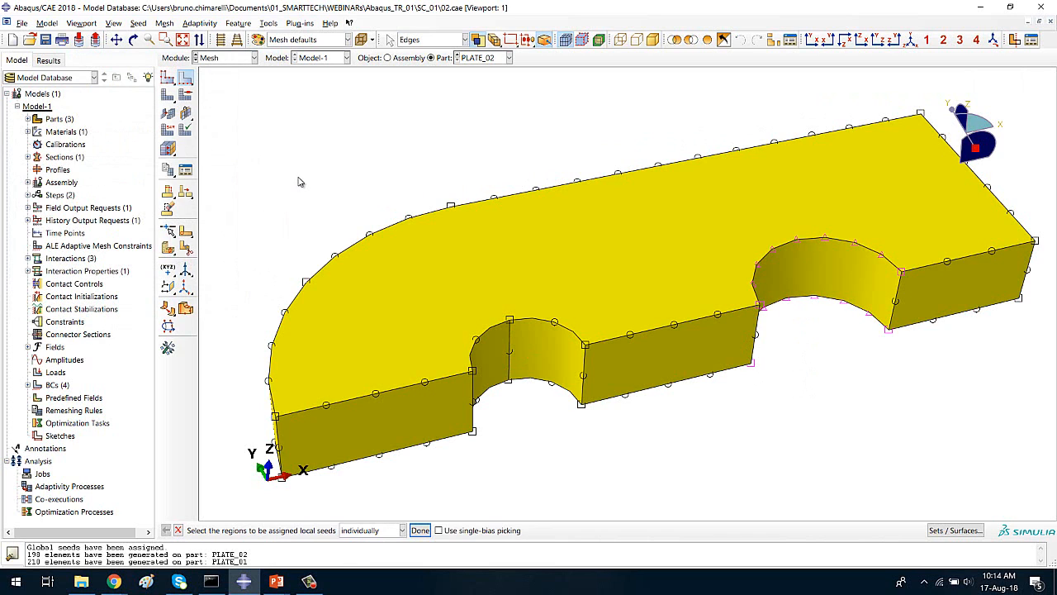
Generate the mesh on the whole PLATE_02 part and inspect the refined hole from another side.
left_click(167, 97)
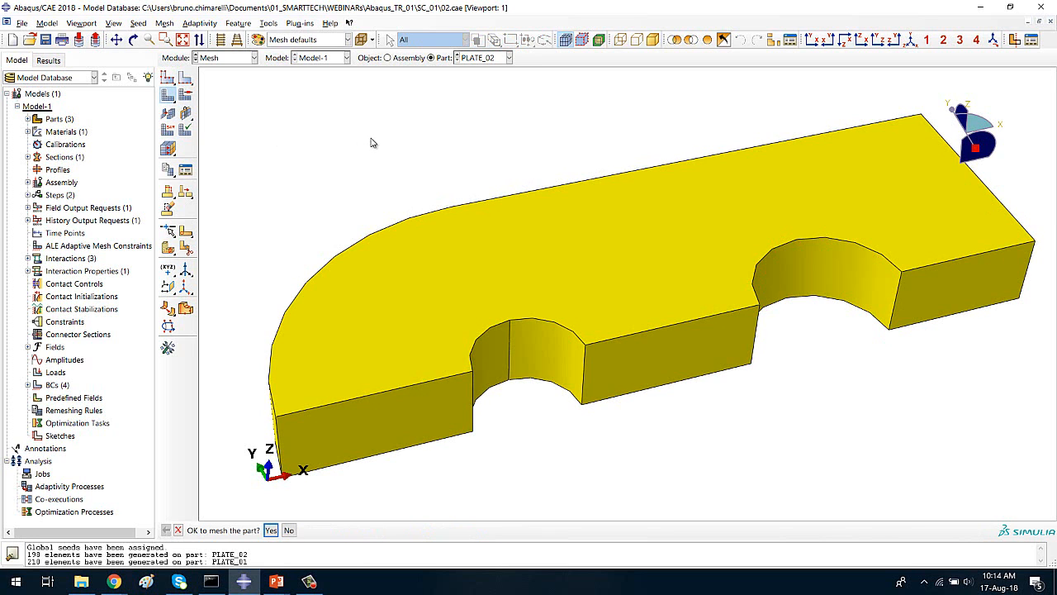
left_click(270, 530)
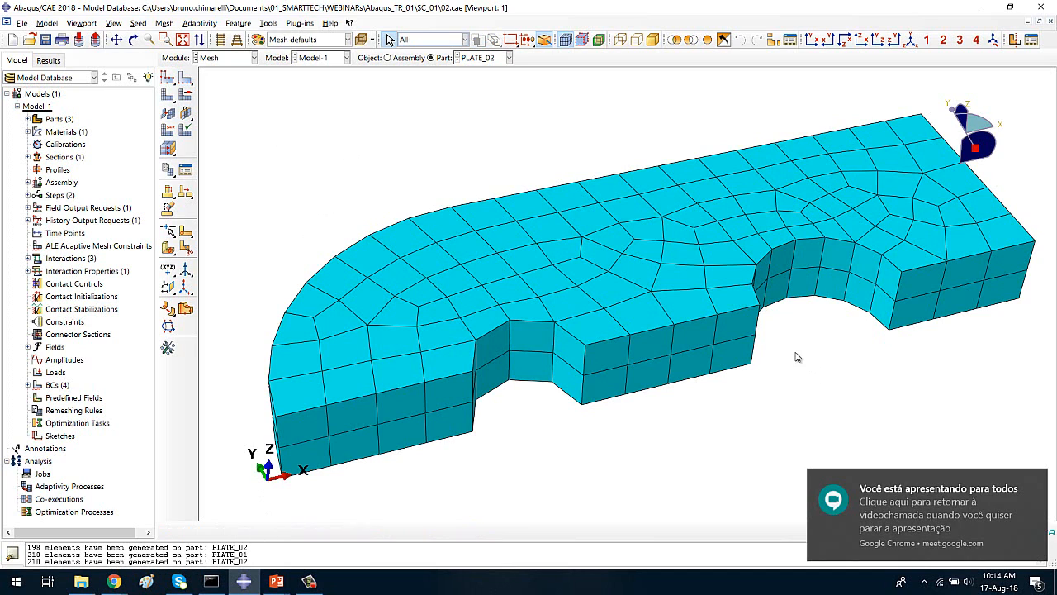
left_click_drag(824, 350, 627, 338, "ctrl+alt")
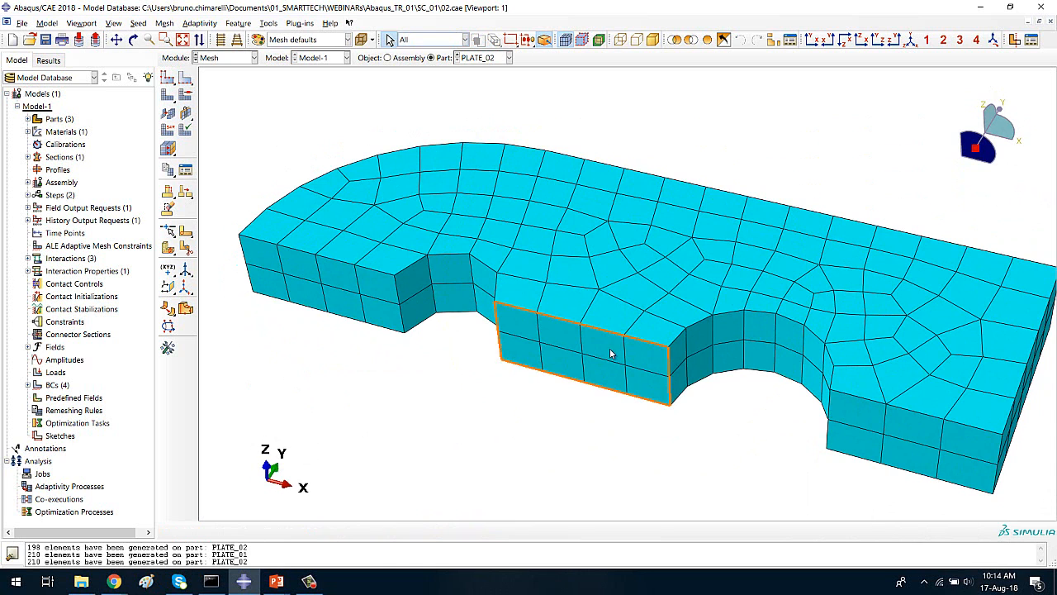
Display the meshed assembly and examine the refined plate meshes around the pin from several angles.
left_click(404, 59)
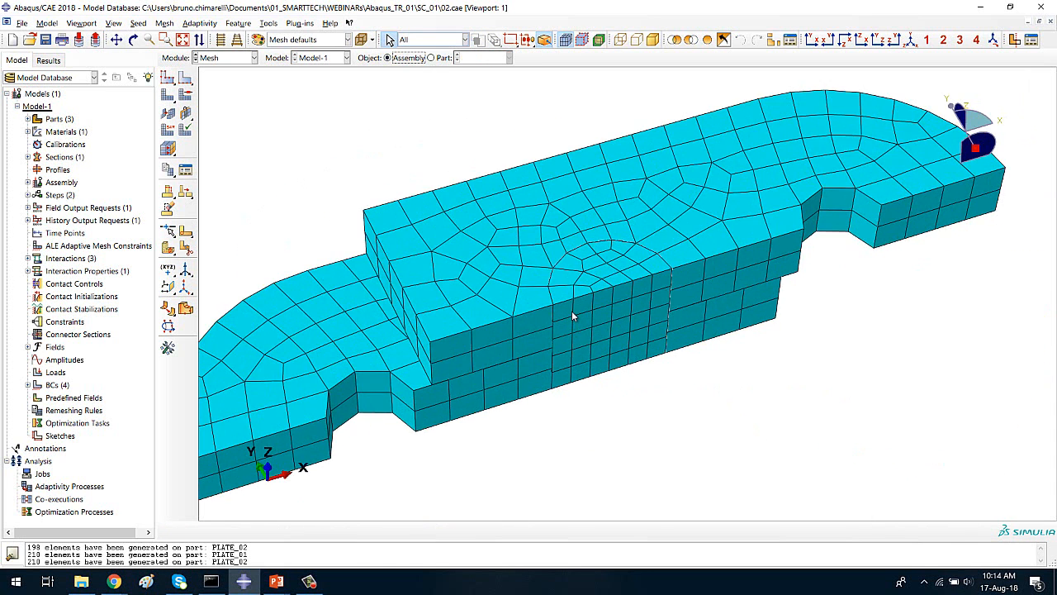
scroll(573, 314, "down", 6)
left_click_drag(646, 250, 701, 300, "ctrl+alt")
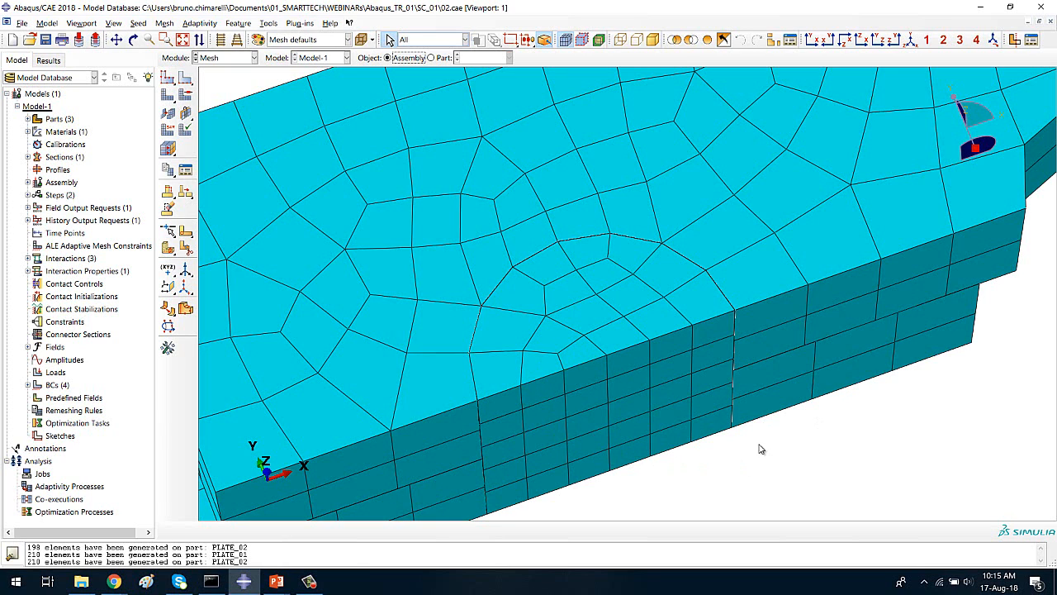
scroll(760, 445, "down", 5)
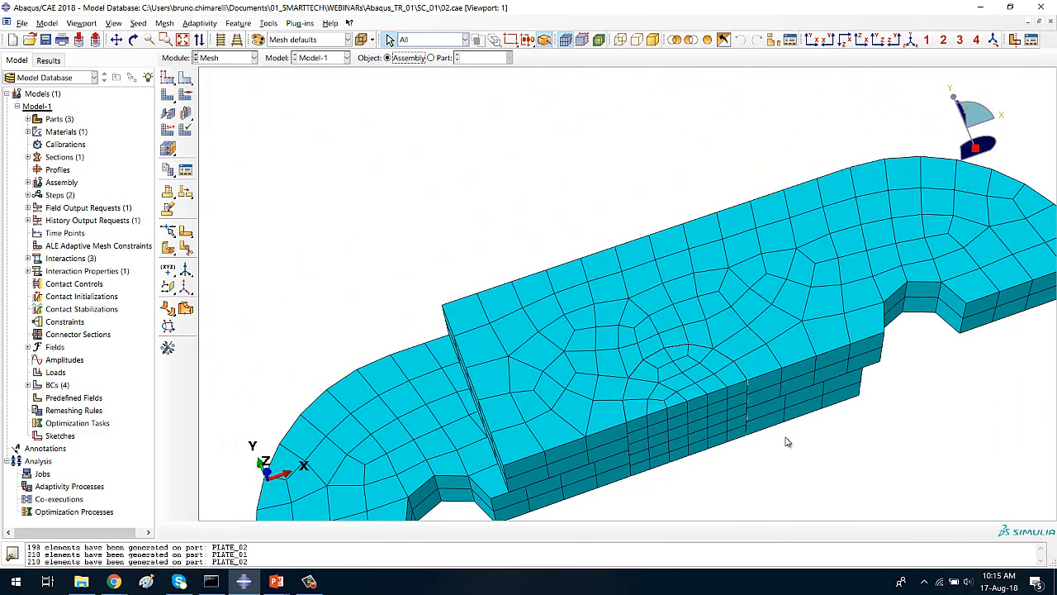
middle_click_drag(777, 418, 744, 338, "ctrl+alt")
left_click_drag(679, 370, 578, 413, "ctrl+alt")
left_click_drag(479, 446, 669, 391, "ctrl+alt")
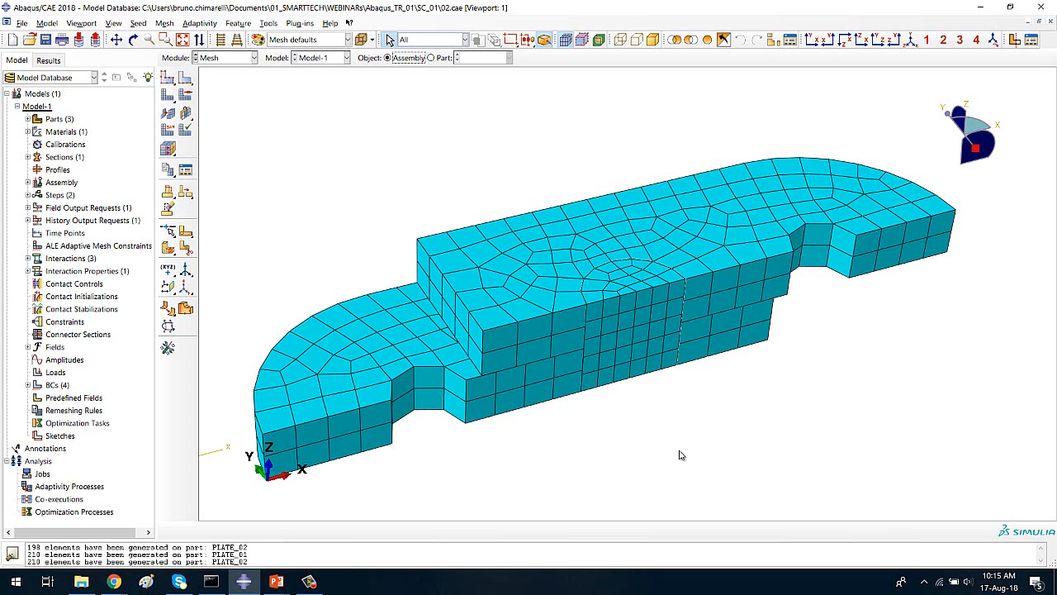
Query the mesh of the entire assembly to check its node count, element count and element type.
left_click(269, 23)
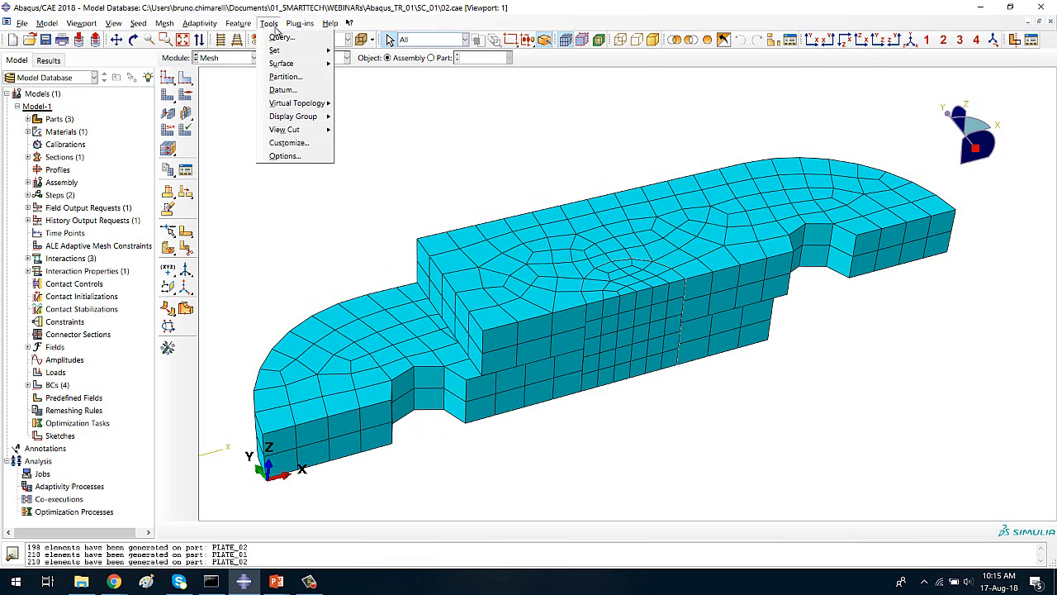
left_click(281, 38)
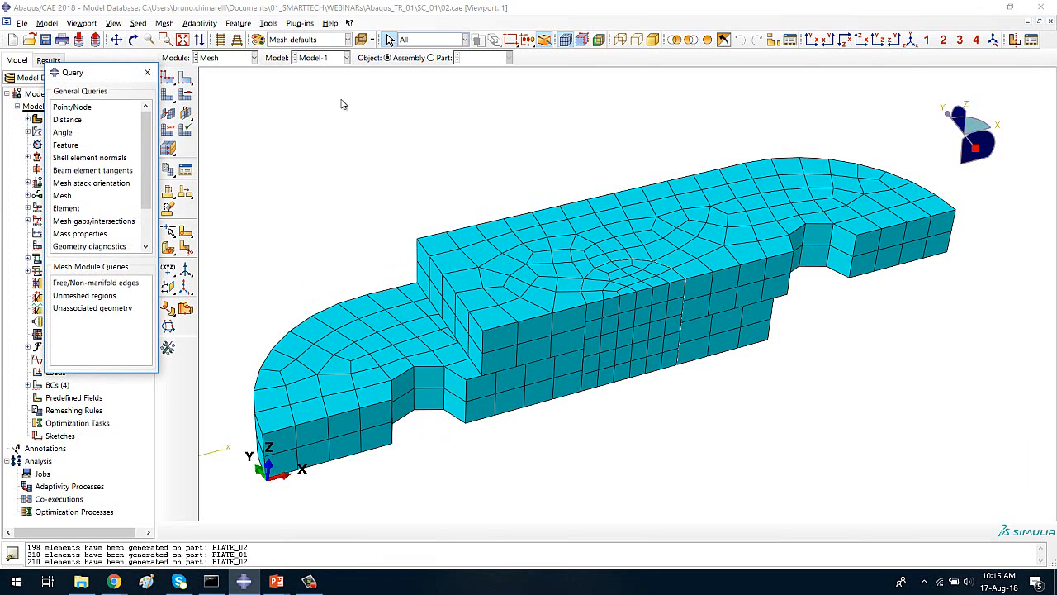
left_click(65, 196)
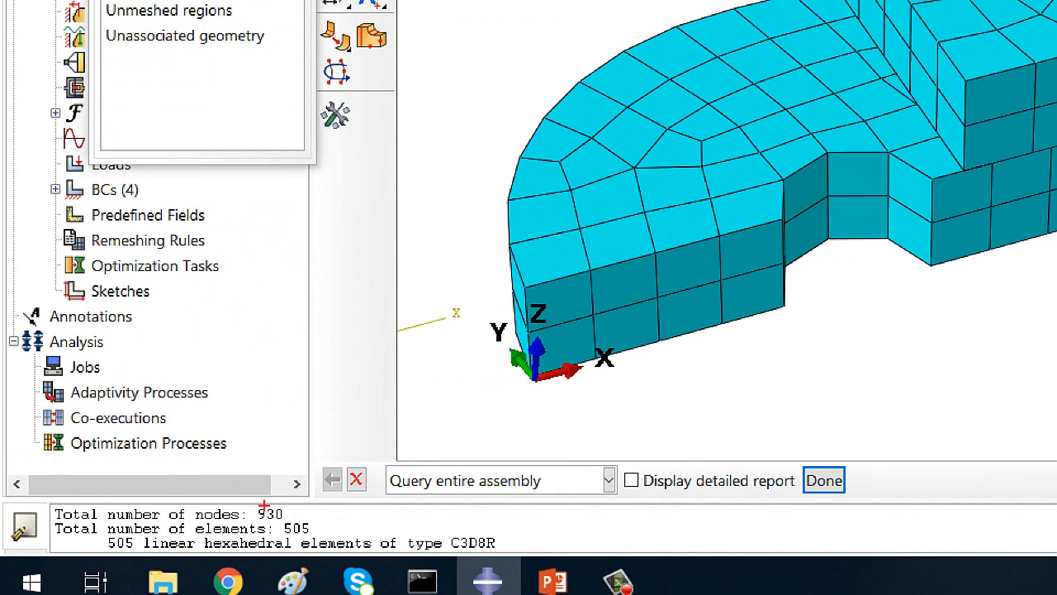
mouse_move(285, 505)
left_mouse_down()
mouse_move(234, 507)
mouse_move(284, 522)
left_mouse_up()
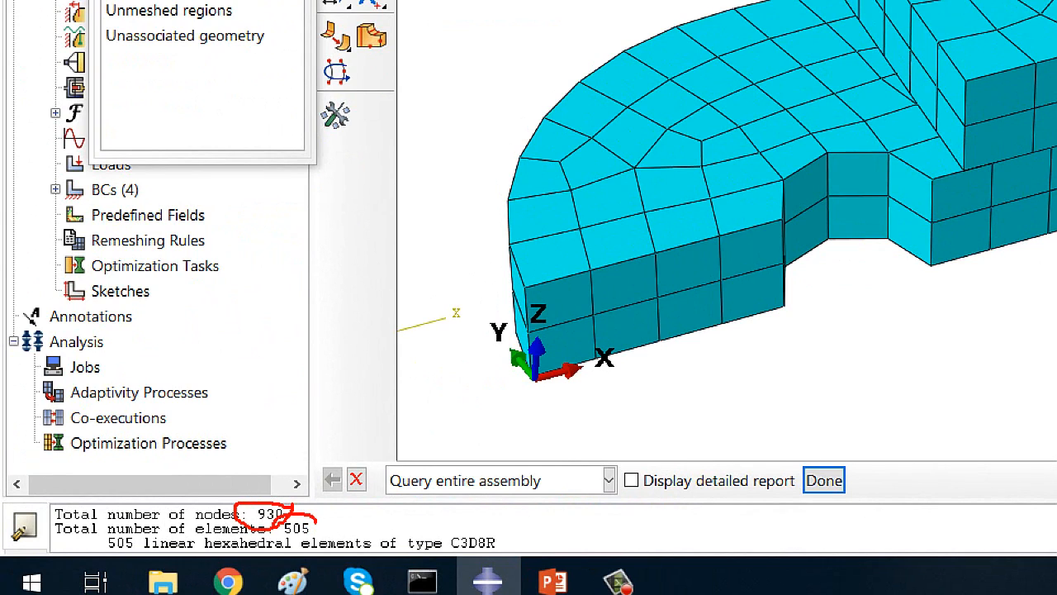
mouse_move(202, 537)
left_mouse_down()
mouse_move(248, 565)
mouse_move(289, 545)
mouse_move(224, 534)
left_mouse_up()
mouse_move(496, 535)
left_mouse_down()
mouse_move(451, 521)
mouse_move(405, 547)
mouse_move(467, 562)
left_mouse_up()
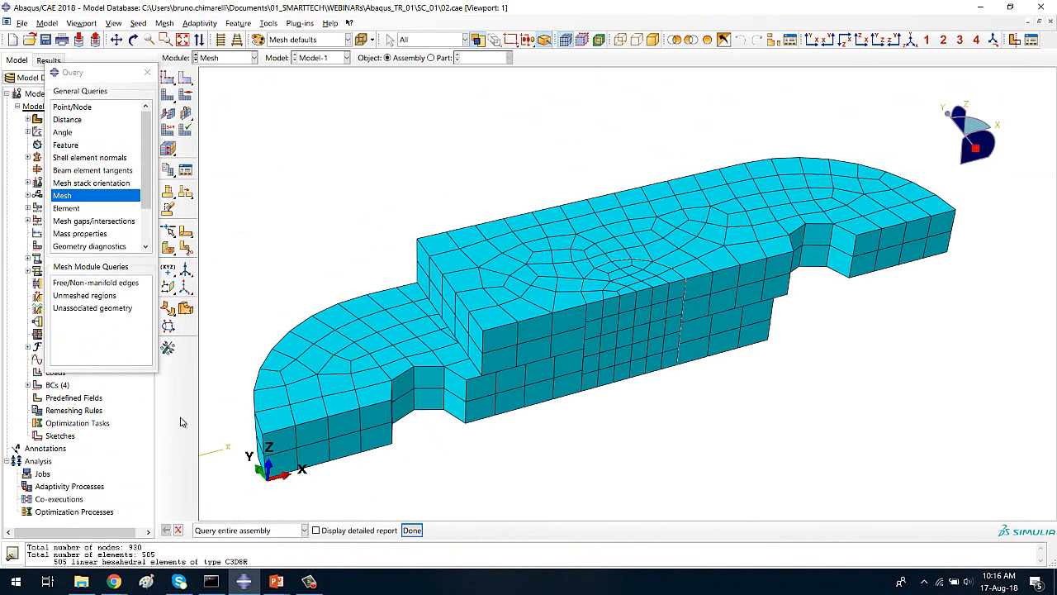
left_click(147, 72)
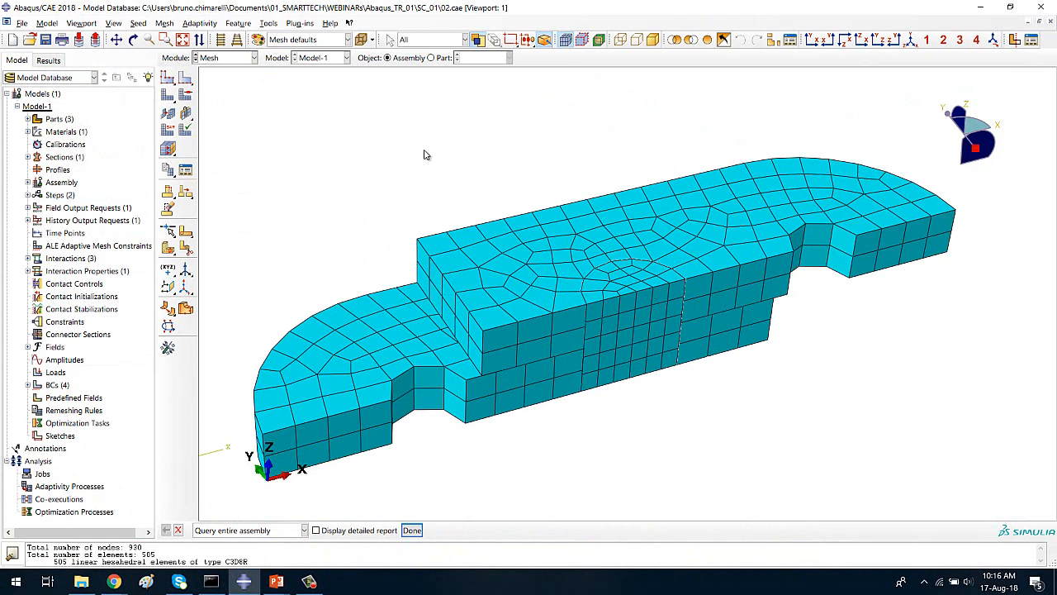
Save the model database as 03.cae in the SC_01 folder, overwriting the existing file.
middle_click_drag(436, 156, 465, 144, "ctrl+alt")
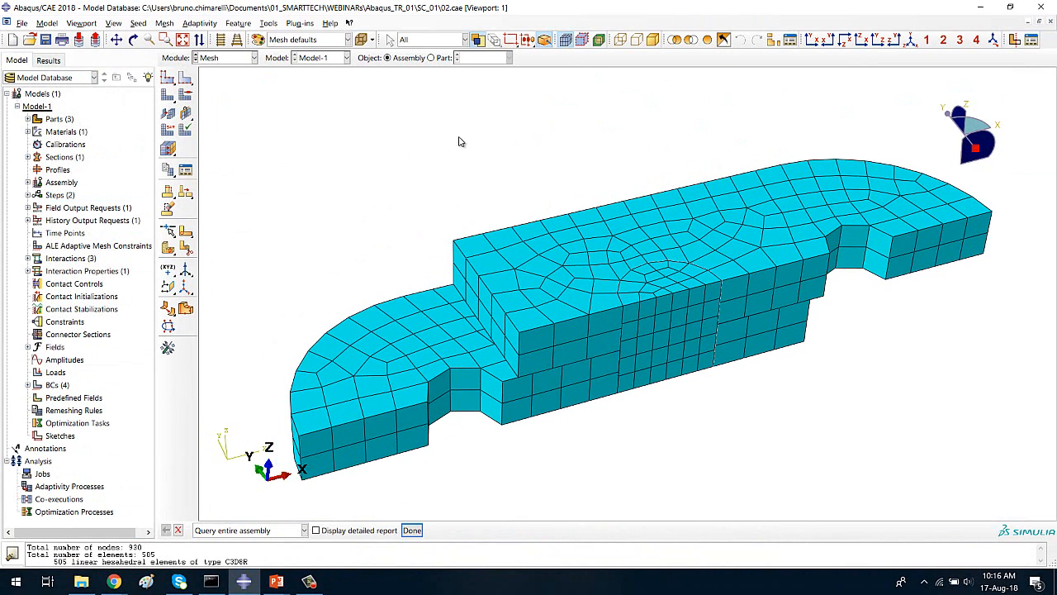
left_click(28, 23)
left_click(63, 123)
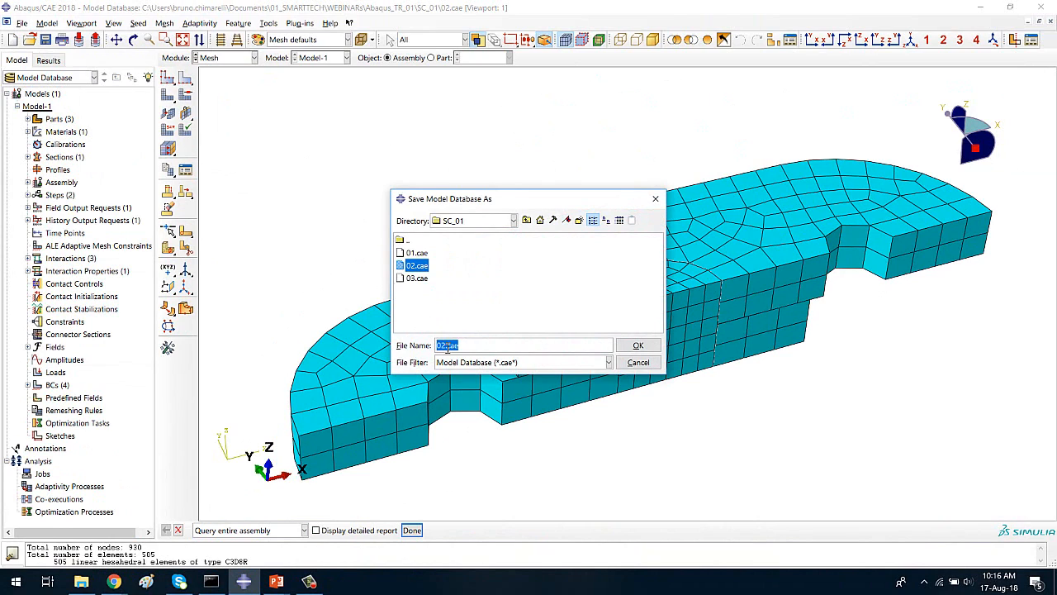
left_click(446, 347)
key("BackSpace")
type("3")
left_click(628, 347)
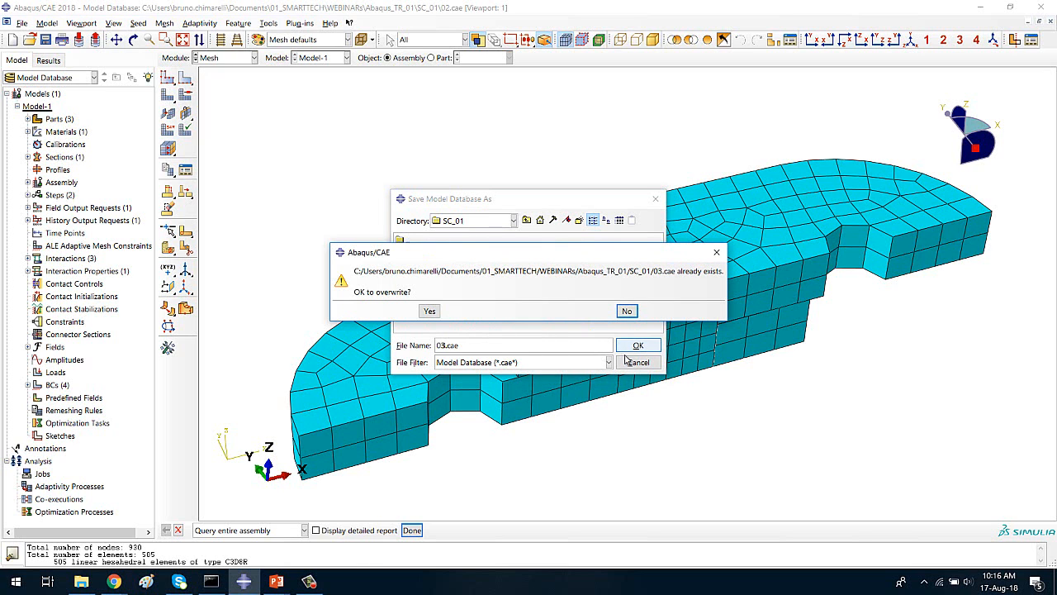
left_click(430, 311)
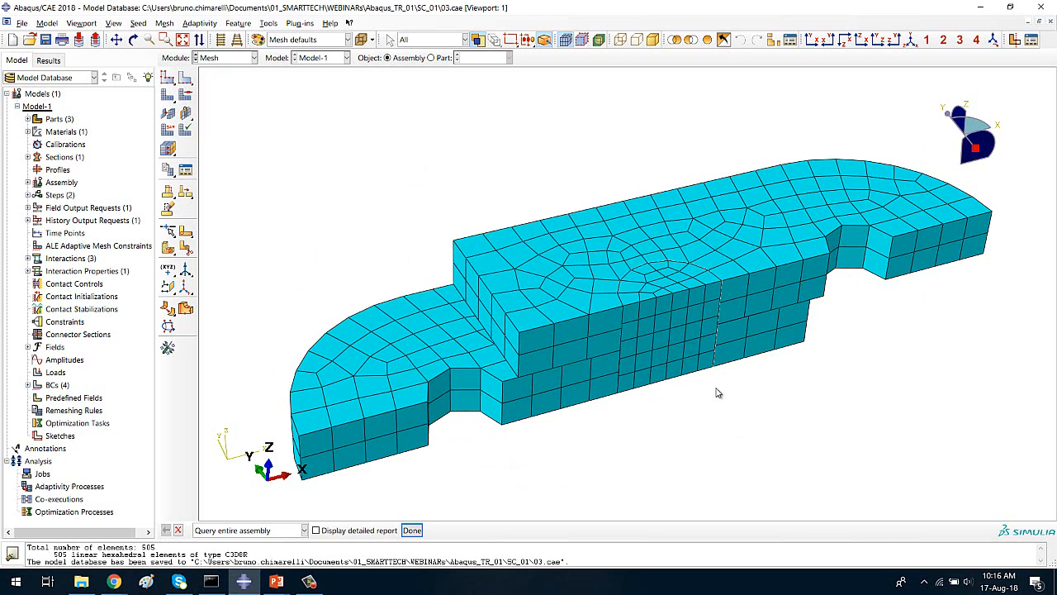
Switch to the running PowerPoint slide show and advance to the "S4: Análise e Resultados" slide.
mouse_move(286, 580)
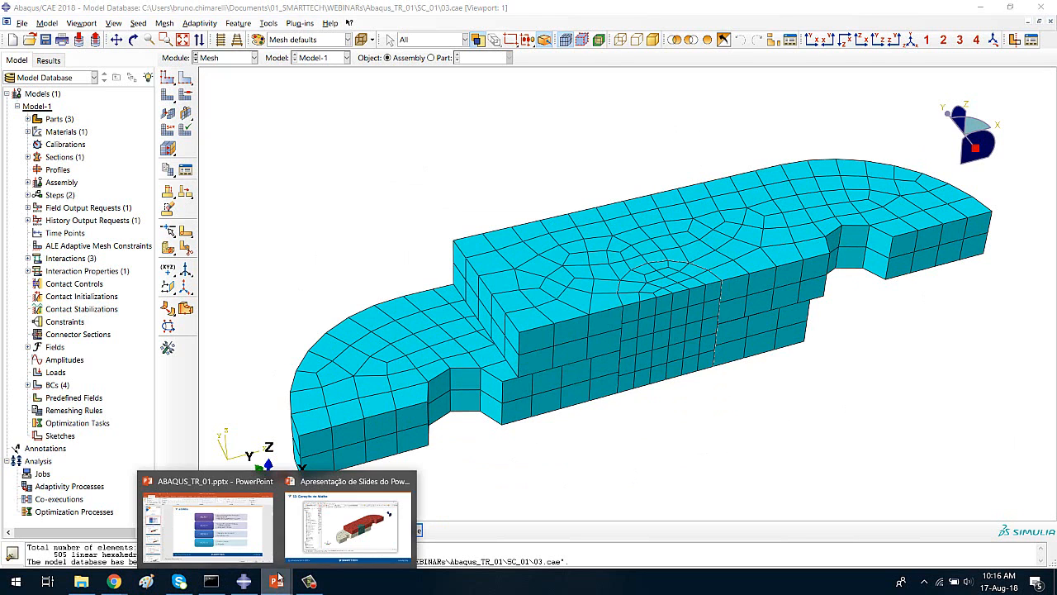
left_click(338, 503)
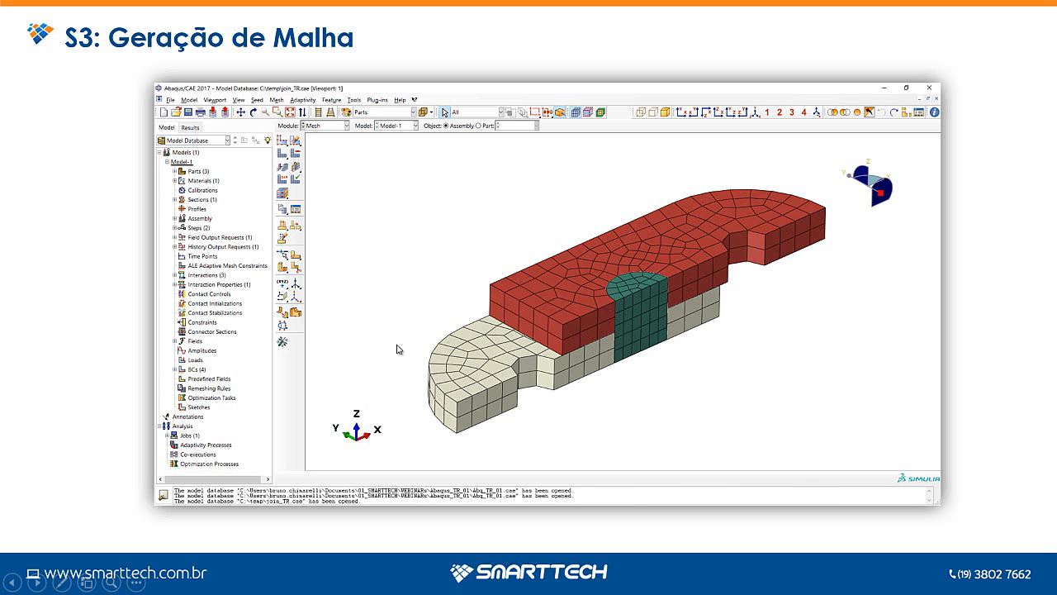
left_click(397, 349)
left_click(398, 350)
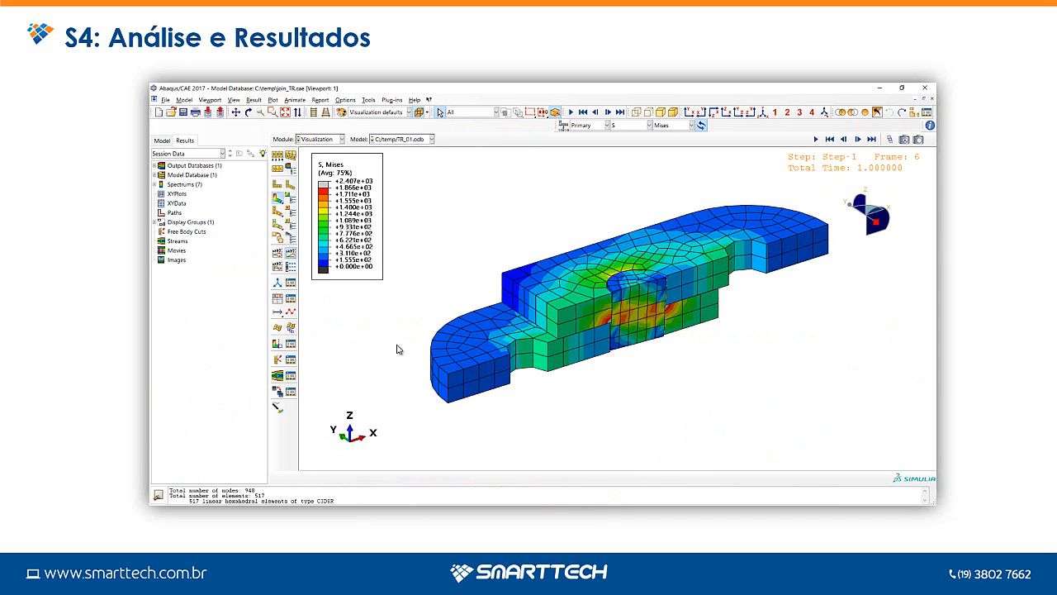